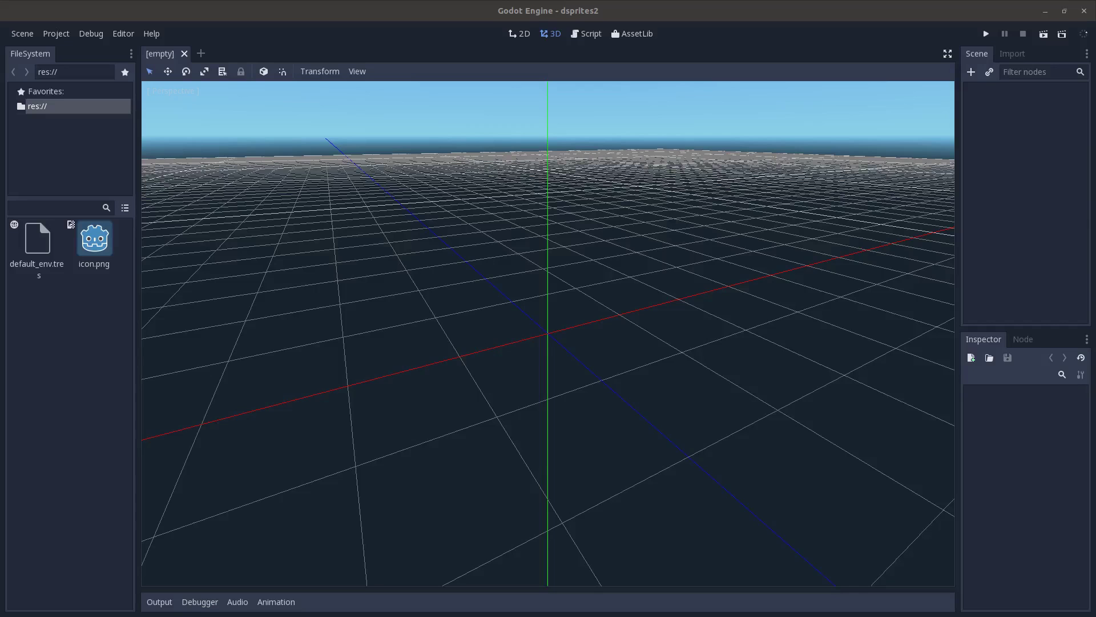
# Step: Turn off filtering in the import settings of impsprites.png and reimport the texture
pyautogui.click(33, 303)
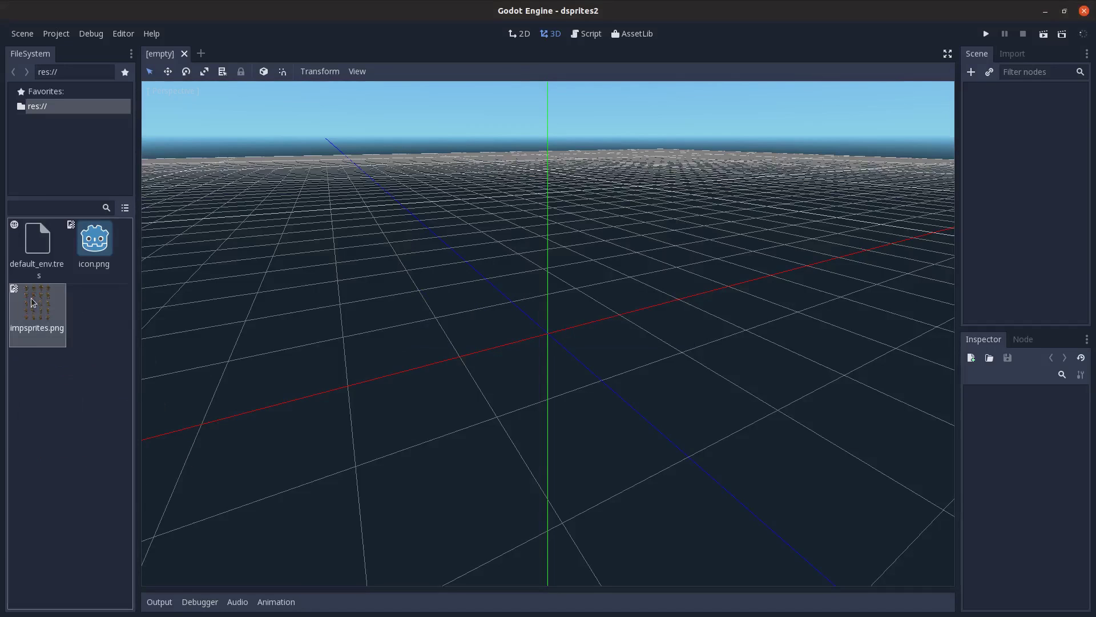
pyautogui.click(1009, 54)
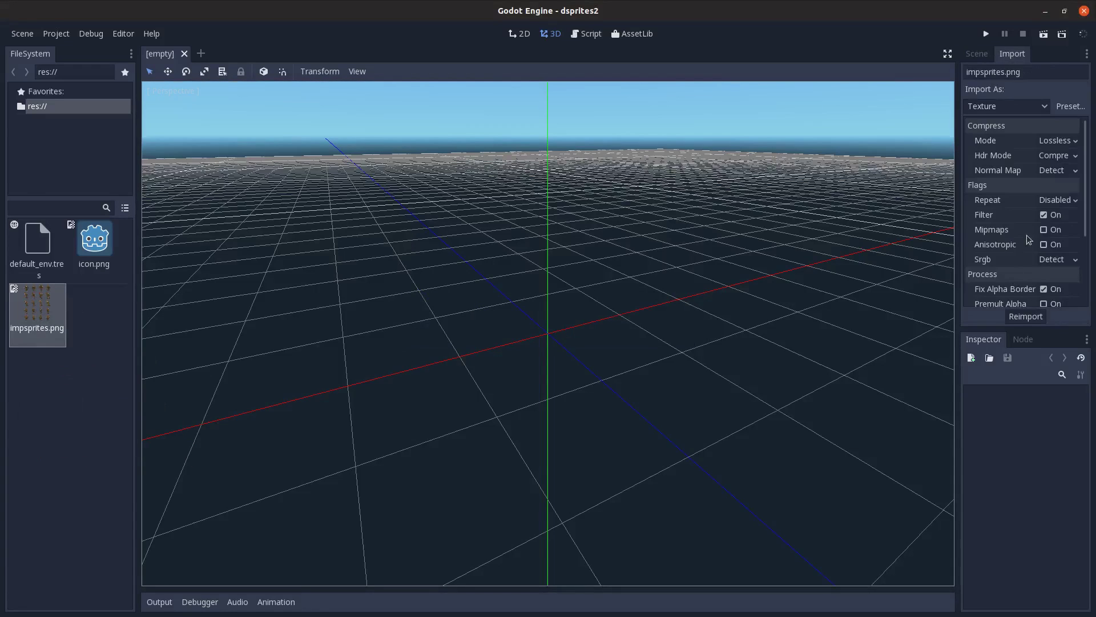
pyautogui.click(1043, 214)
pyautogui.click(1025, 317)
pyautogui.moveTo(582, 411); pyautogui.dragTo(480, 308, button='middle')
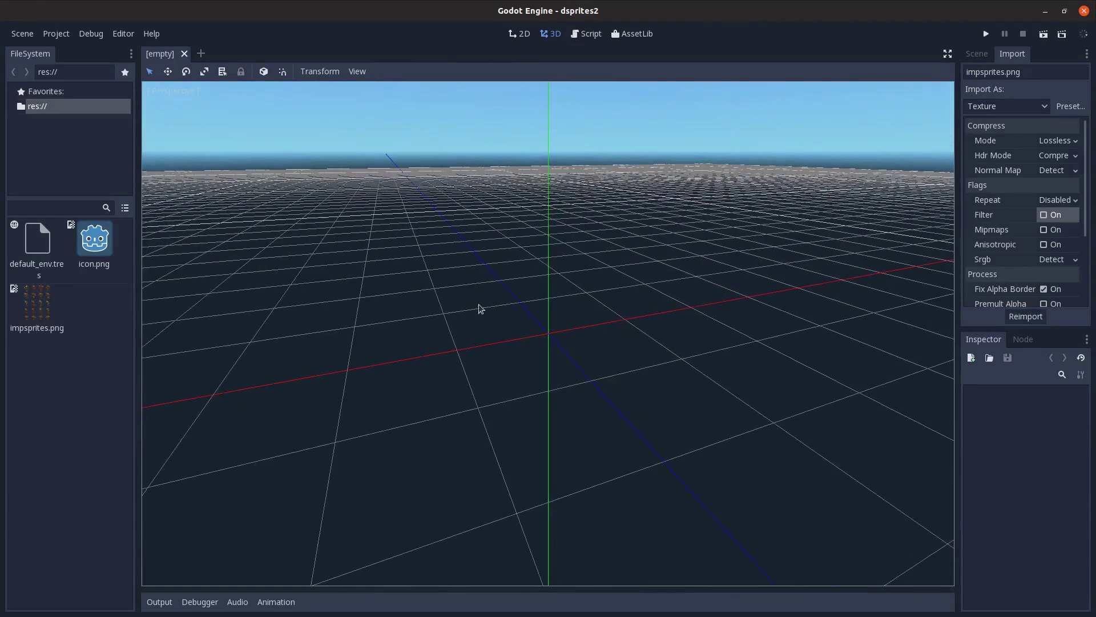
# Step: Create a Sprite3D root node and assign impsprites.png as its texture
pyautogui.click(978, 53)
pyautogui.click(971, 72)
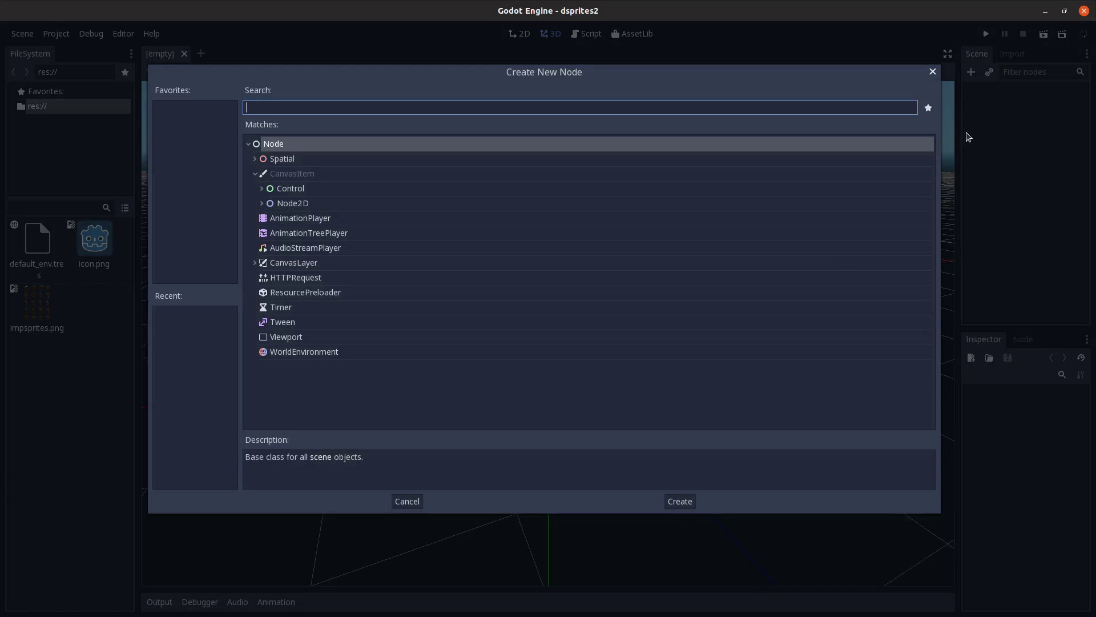
pyautogui.write('sprite')
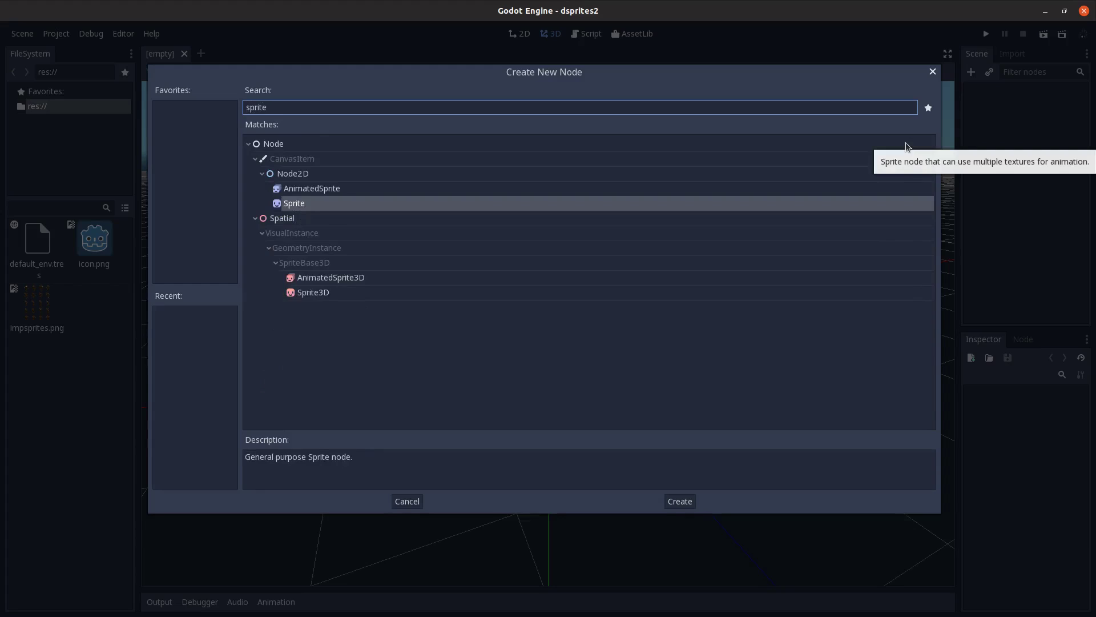
pyautogui.write('3d')
pyautogui.press('Return')
pyautogui.moveTo(56, 331); pyautogui.dragTo(1057, 409)
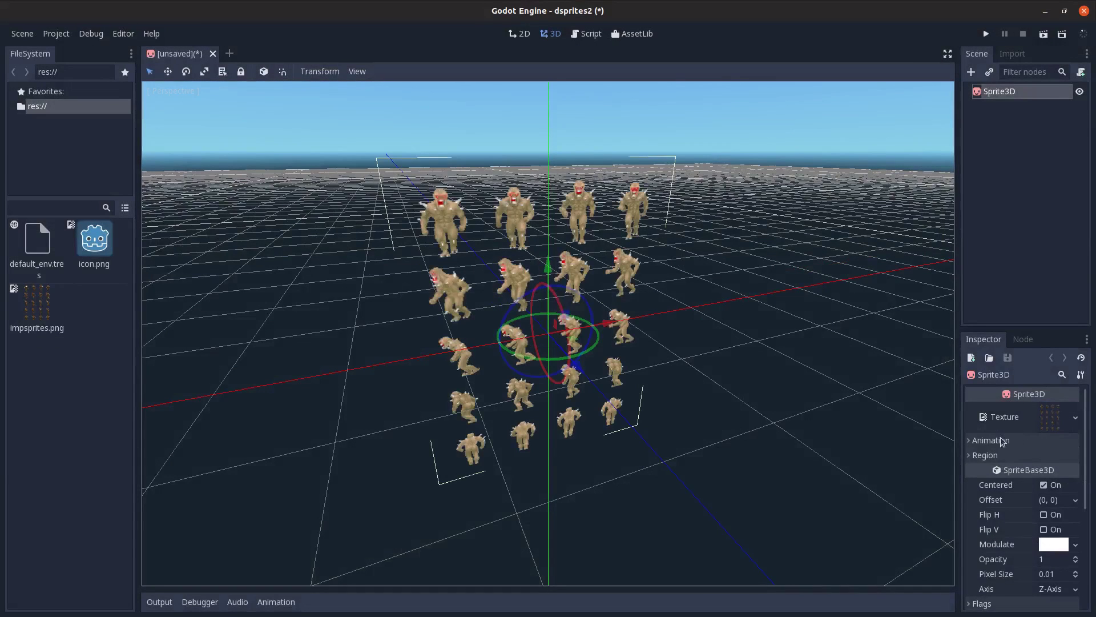
# Step: Split the sprite sheet into 5 vertical frames and 4 horizontal frames in the sprite's animation settings
pyautogui.click(1002, 441)
pyautogui.click(1048, 455)
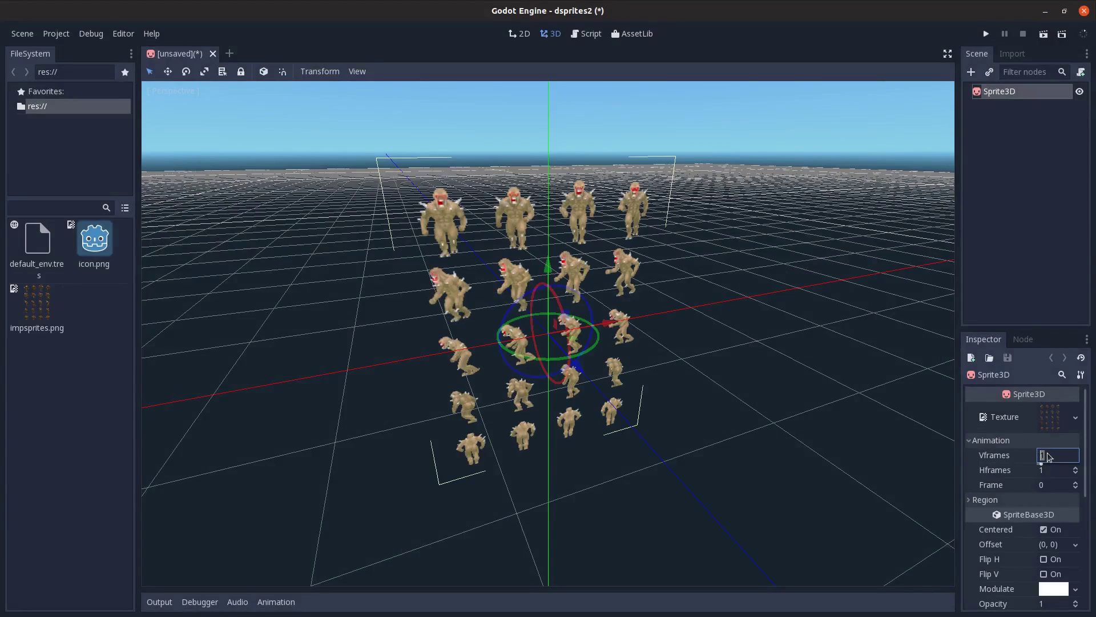
pyautogui.press('Return')
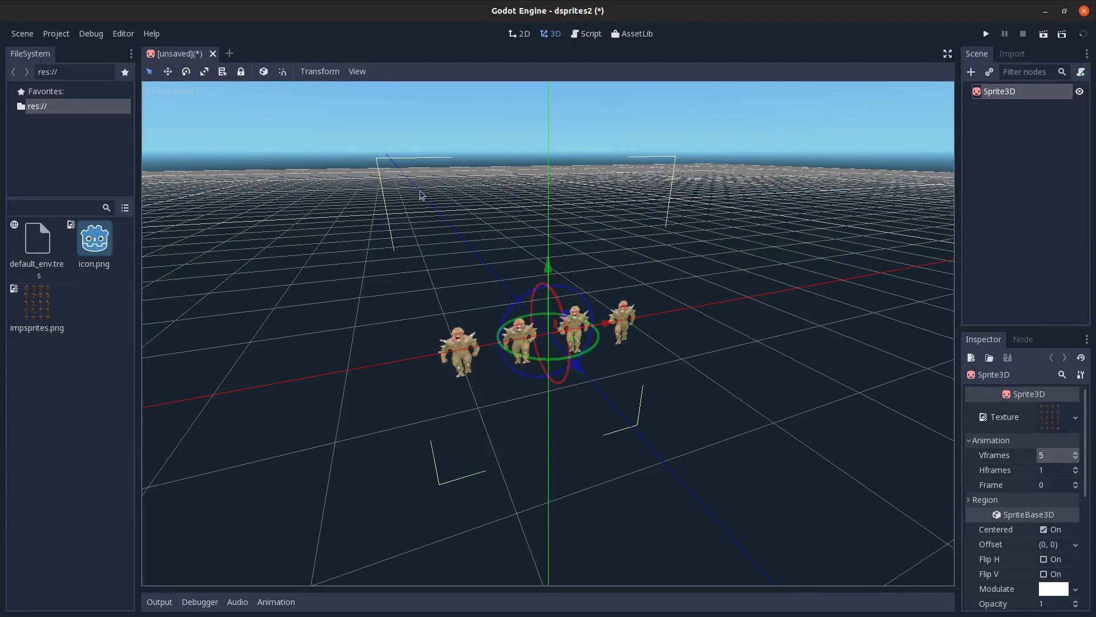
pyautogui.click(1061, 472)
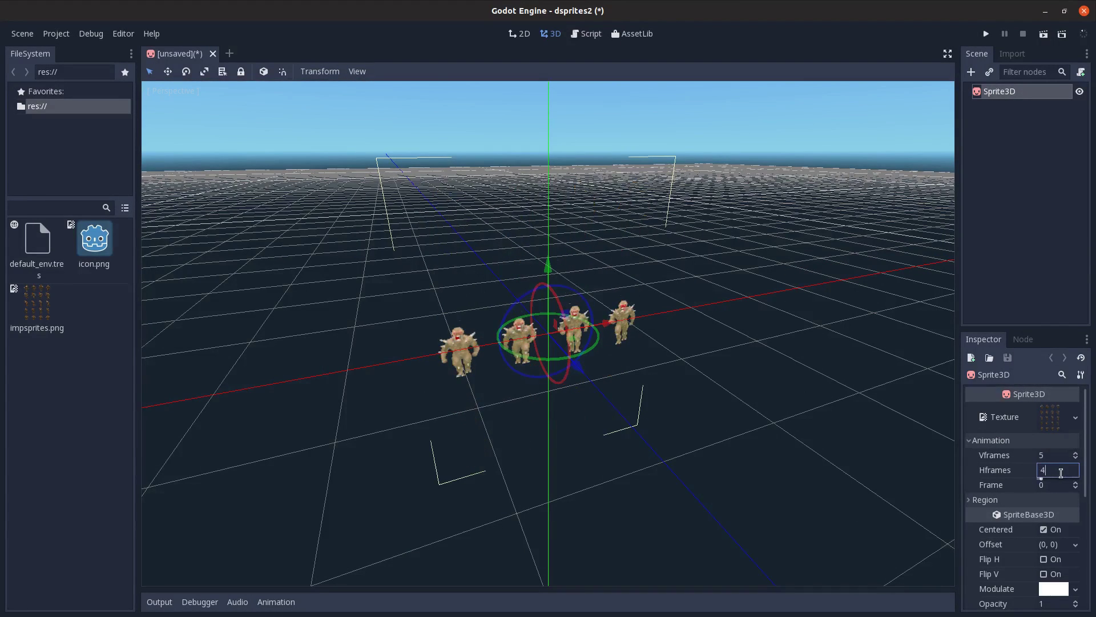
pyautogui.press('Return')
pyautogui.moveTo(804, 474); pyautogui.dragTo(767, 469, button='middle')
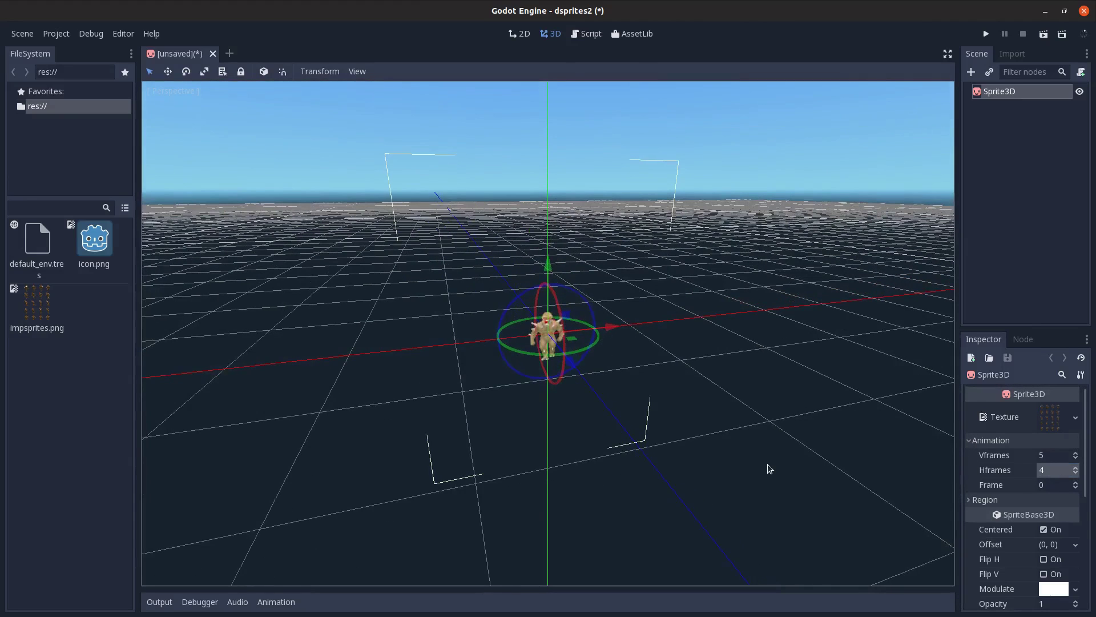
# Step: Advance the sprite's animation frame through the sheet to frame 19, inspecting the imp up close
pyautogui.click(1079, 483)
pyautogui.click(1079, 483)
pyautogui.click(1079, 482)
pyautogui.click(1078, 483)
pyautogui.click(1078, 482)
pyautogui.click(1078, 482)
pyautogui.click(1078, 483)
pyautogui.click(1078, 482)
pyautogui.click(1078, 482)
pyautogui.click(1078, 483)
pyautogui.click(1079, 482)
pyautogui.click(1078, 482)
pyautogui.click(1078, 482)
pyautogui.click(1079, 483)
pyautogui.click(1078, 482)
pyautogui.scroll(-1, 775, 485)
pyautogui.moveTo(775, 485); pyautogui.dragTo(754, 472, button='middle')
pyautogui.scroll(10, 598, 461)
# Step: Assign a new SpatialMaterial as the sprite's geometry material override and open it for editing
pyautogui.scroll(-6, 1017, 517)
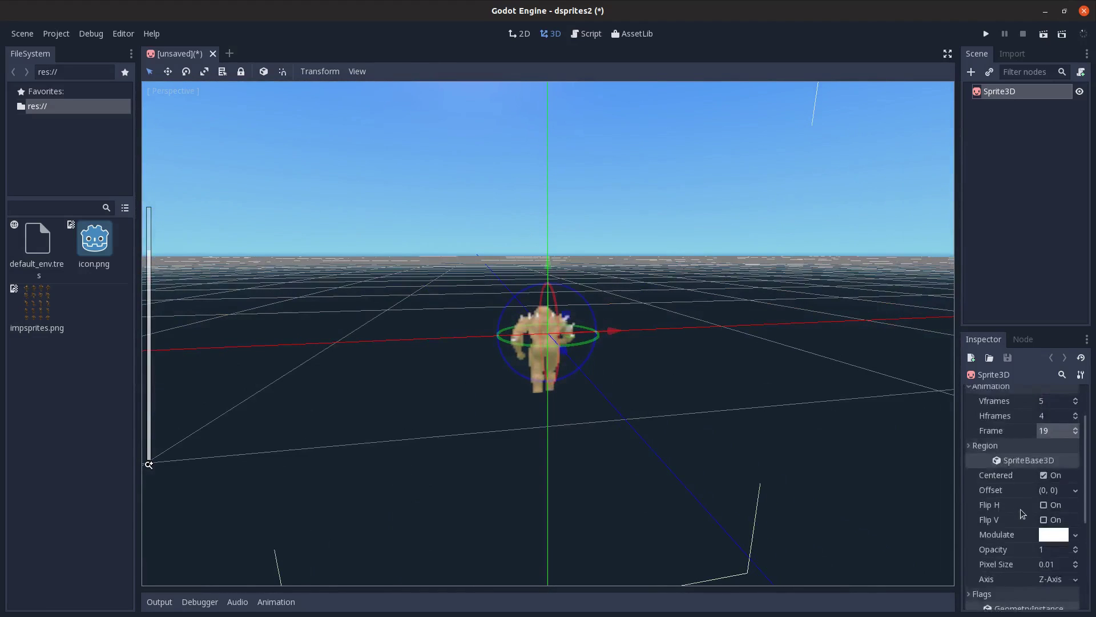
pyautogui.click(1050, 530)
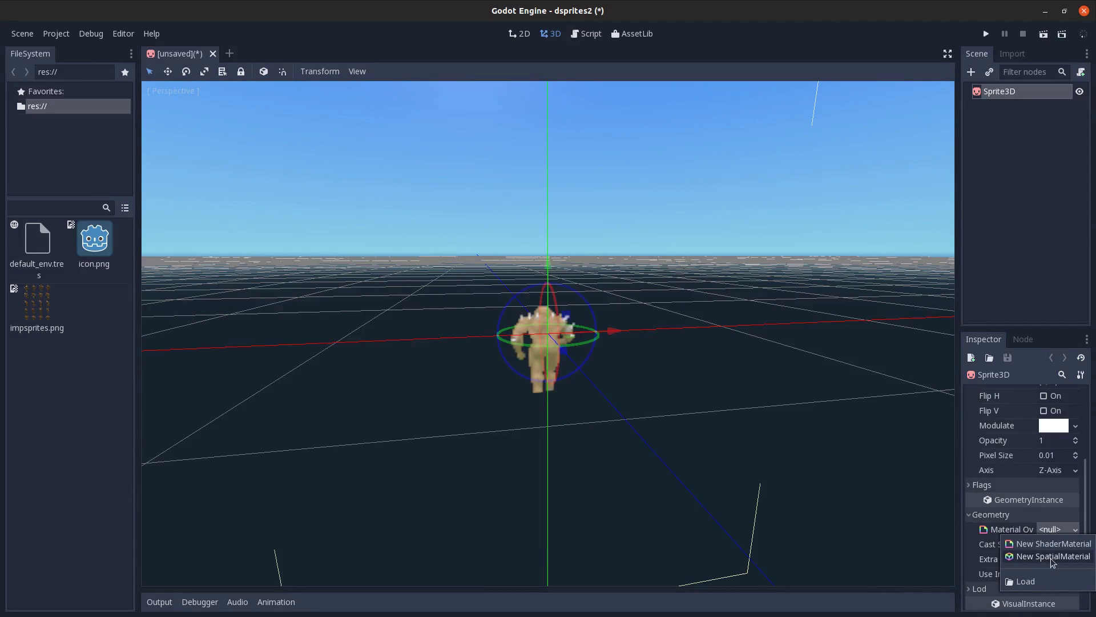
pyautogui.click(1050, 557)
pyautogui.click(1054, 535)
# Step: Enable the Transparent and Unshaded flags on the SpatialMaterial
pyautogui.scroll(5, 1008, 419)
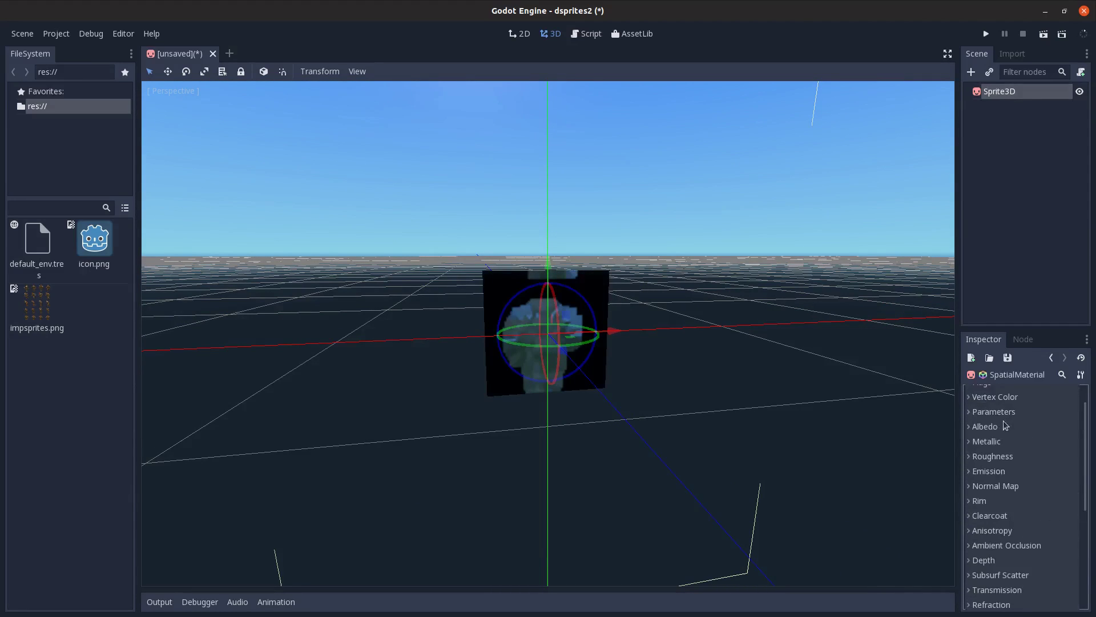
pyautogui.click(982, 409)
pyautogui.click(1044, 424)
pyautogui.click(1044, 438)
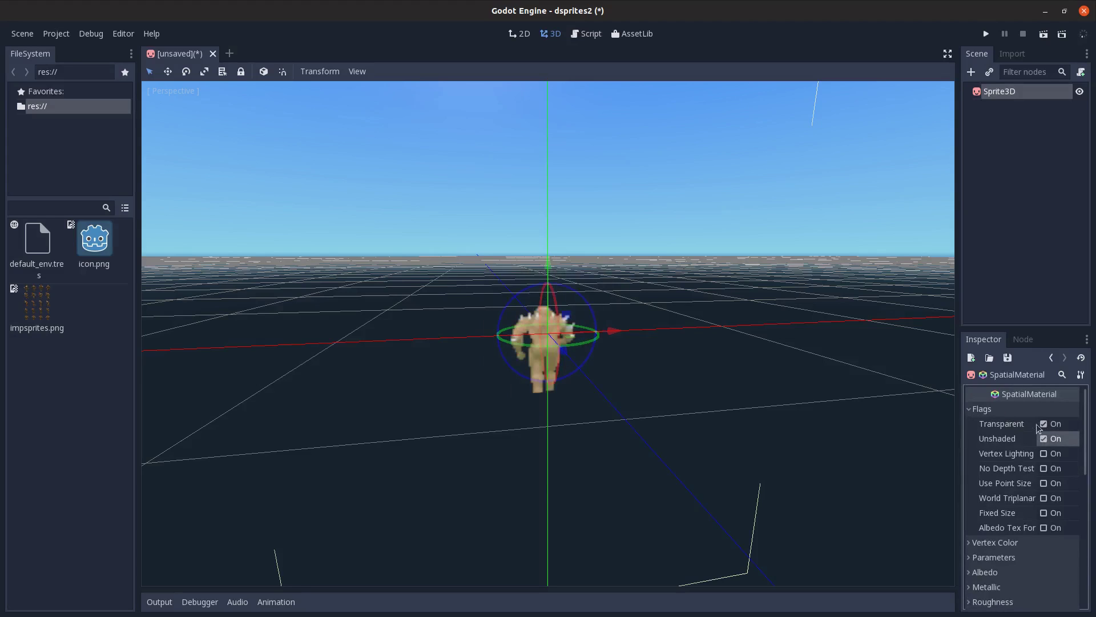
pyautogui.click(1022, 409)
# Step: Set the material's billboard mode to Y-Billboard and return to the Sprite3D properties
pyautogui.click(994, 438)
pyautogui.scroll(-3, 1045, 485)
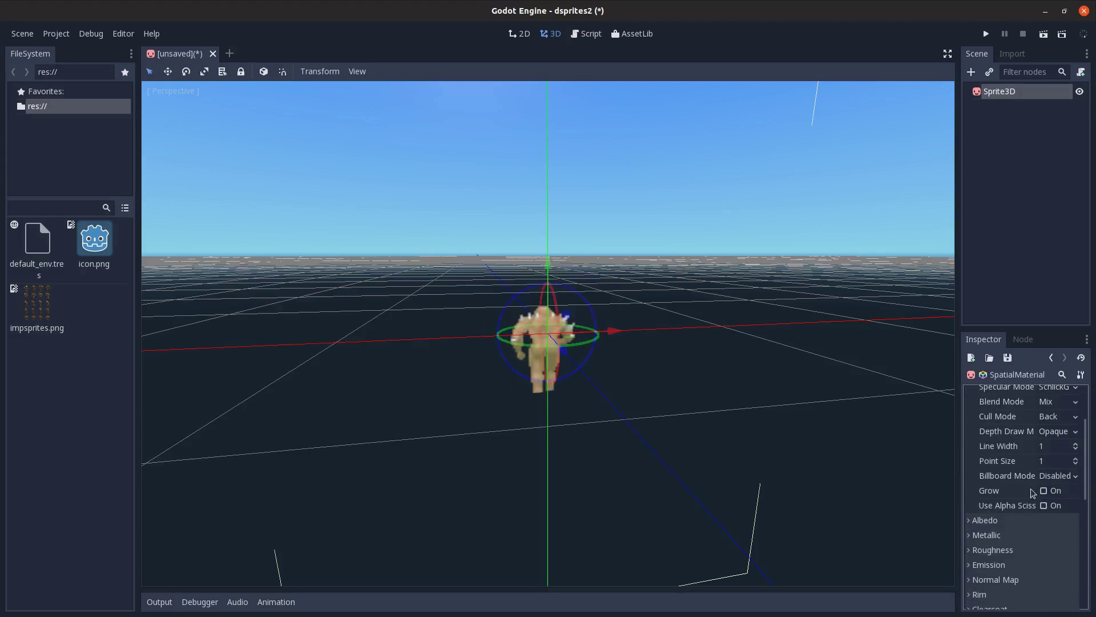
pyautogui.click(1056, 476)
pyautogui.click(1050, 515)
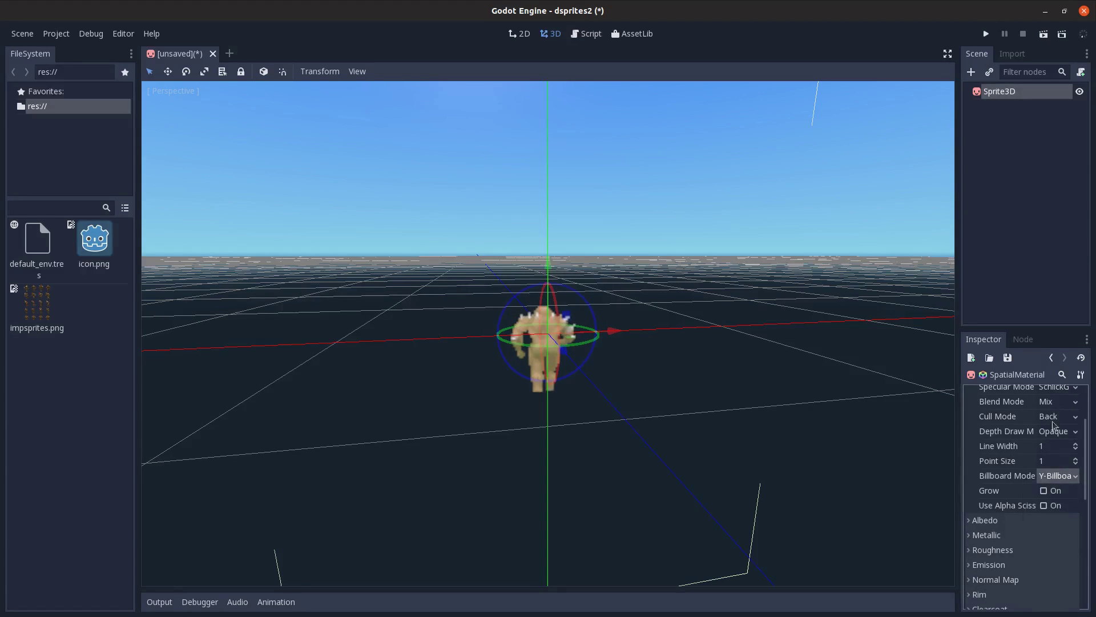
pyautogui.click(1051, 358)
# Step: Examine the billboarded sprite from several viewing angles and reveal its region properties
pyautogui.moveTo(590, 417); pyautogui.dragTo(570, 422, button='middle')
pyautogui.scroll(2, 996, 485)
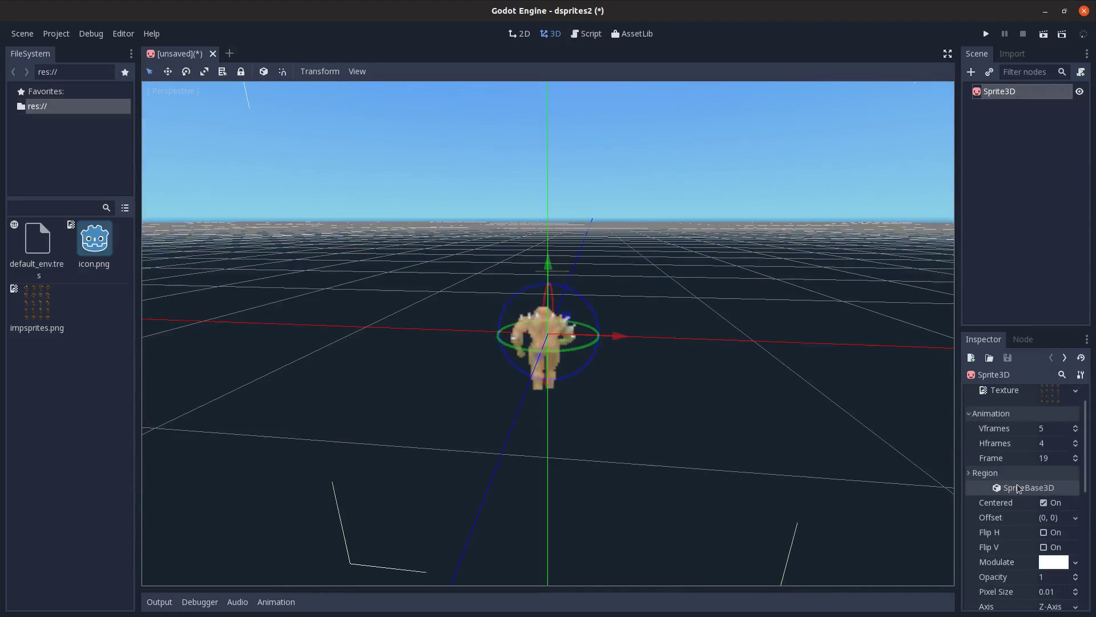
pyautogui.click(1005, 414)
pyautogui.click(1002, 428)
pyautogui.moveTo(773, 444); pyautogui.dragTo(593, 370, button='middle')
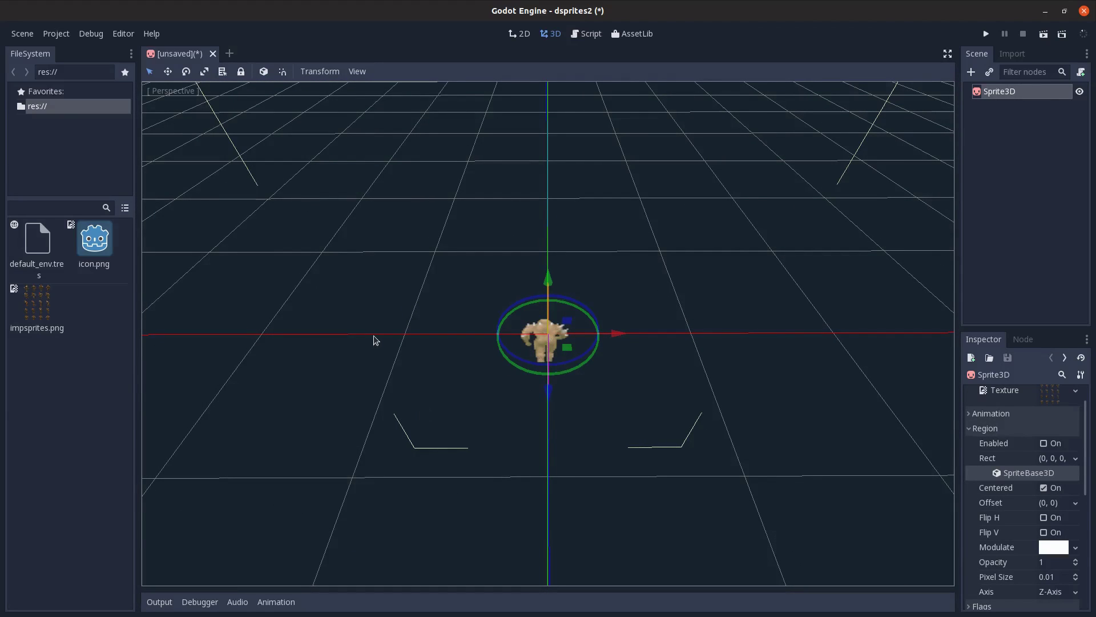
pyautogui.moveTo(510, 422); pyautogui.dragTo(516, 394, button='middle')
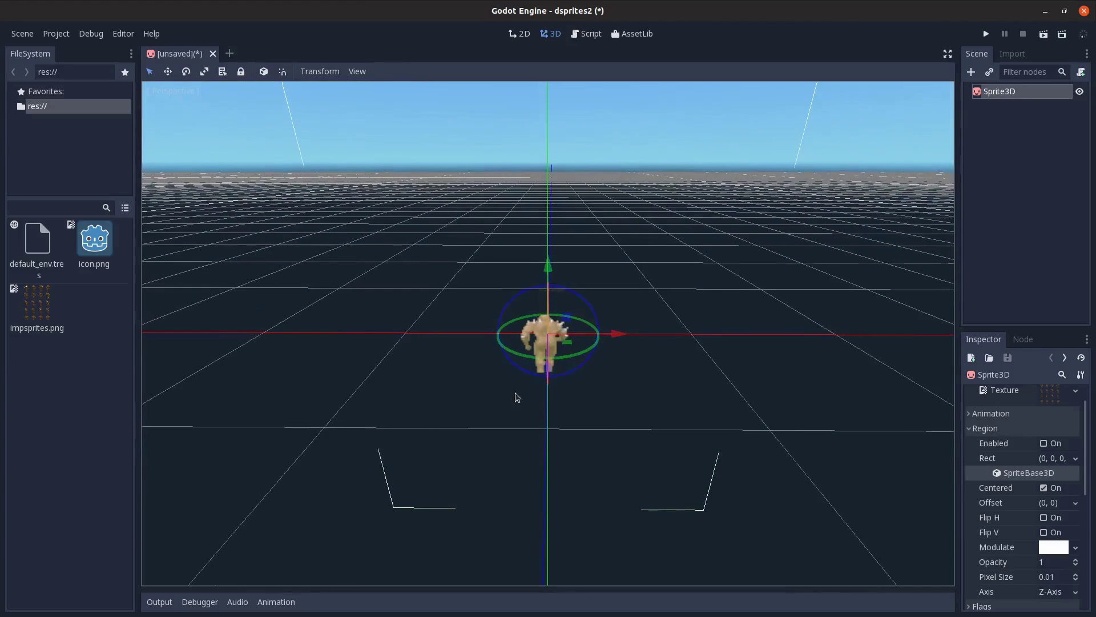
# Step: Try flipping the sprite horizontally and turning off its centering, and revert both settings
pyautogui.click(1044, 518)
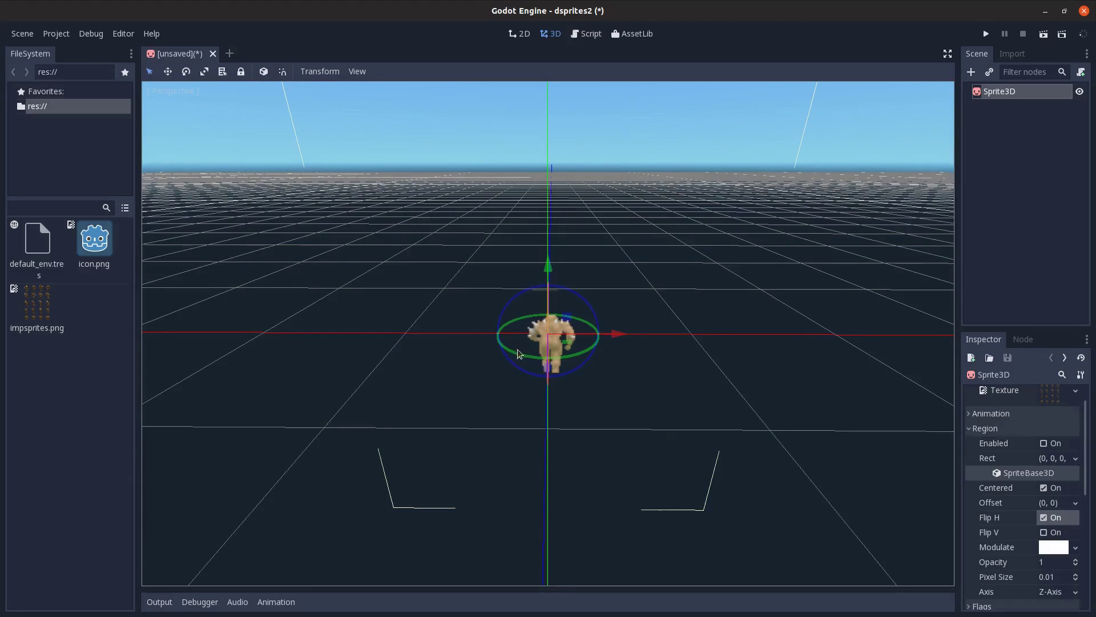
pyautogui.click(1045, 489)
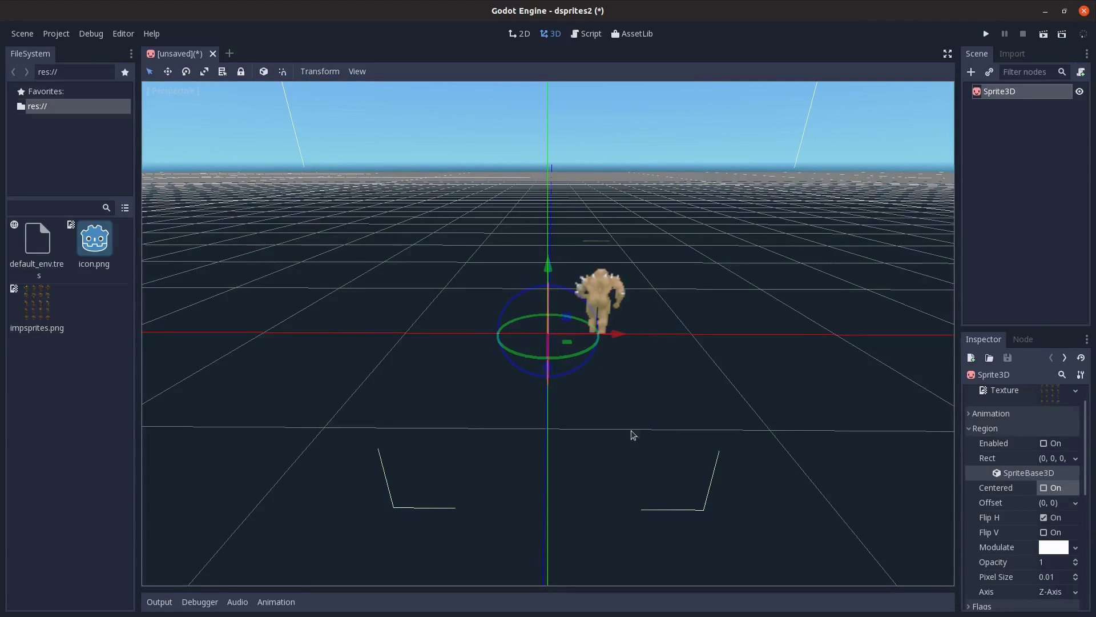
pyautogui.moveTo(628, 407); pyautogui.dragTo(667, 440, button='middle')
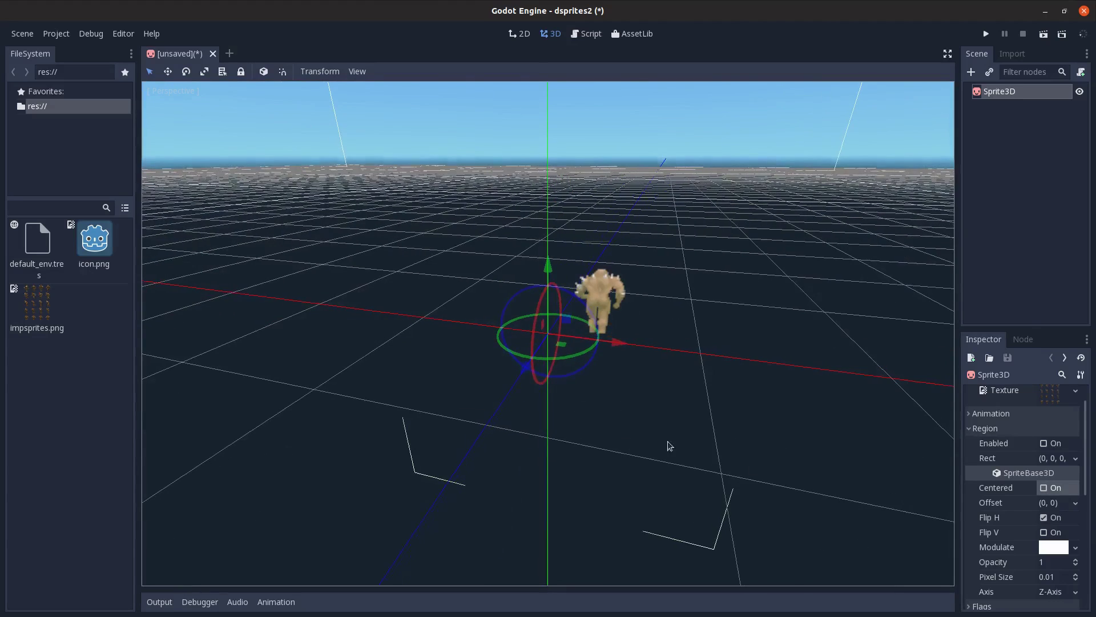
pyautogui.click(1044, 519)
pyautogui.moveTo(631, 499); pyautogui.dragTo(815, 499, button='middle')
pyautogui.hotkey('ctrl', 'z')
pyautogui.hotkey('ctrl', 'z')
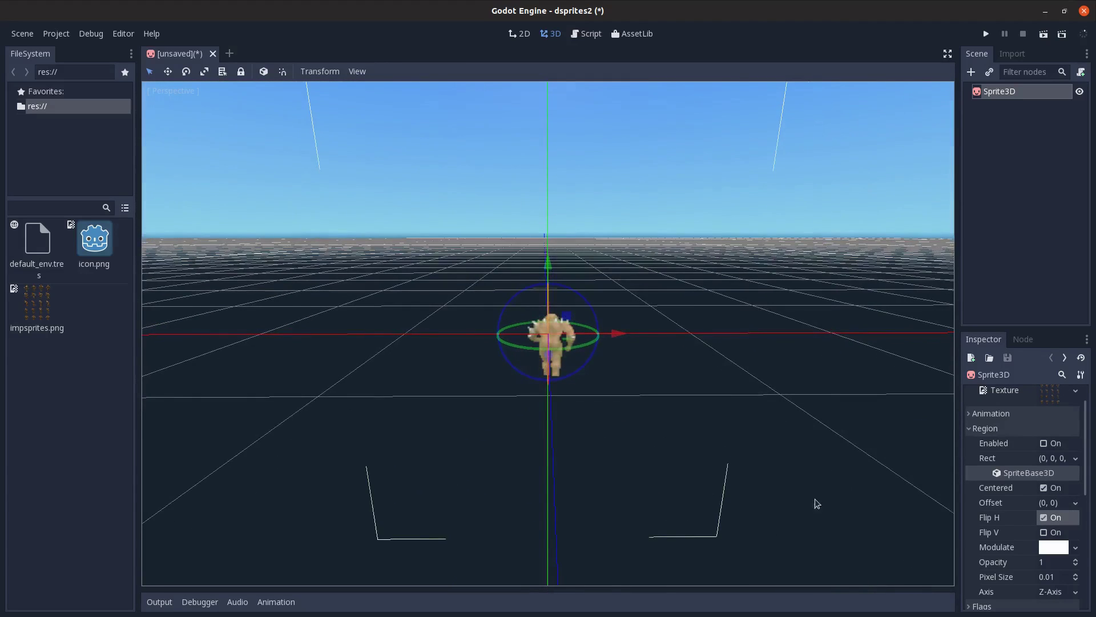
pyautogui.click(1044, 519)
pyautogui.moveTo(641, 467); pyautogui.dragTo(923, 287, button='middle')
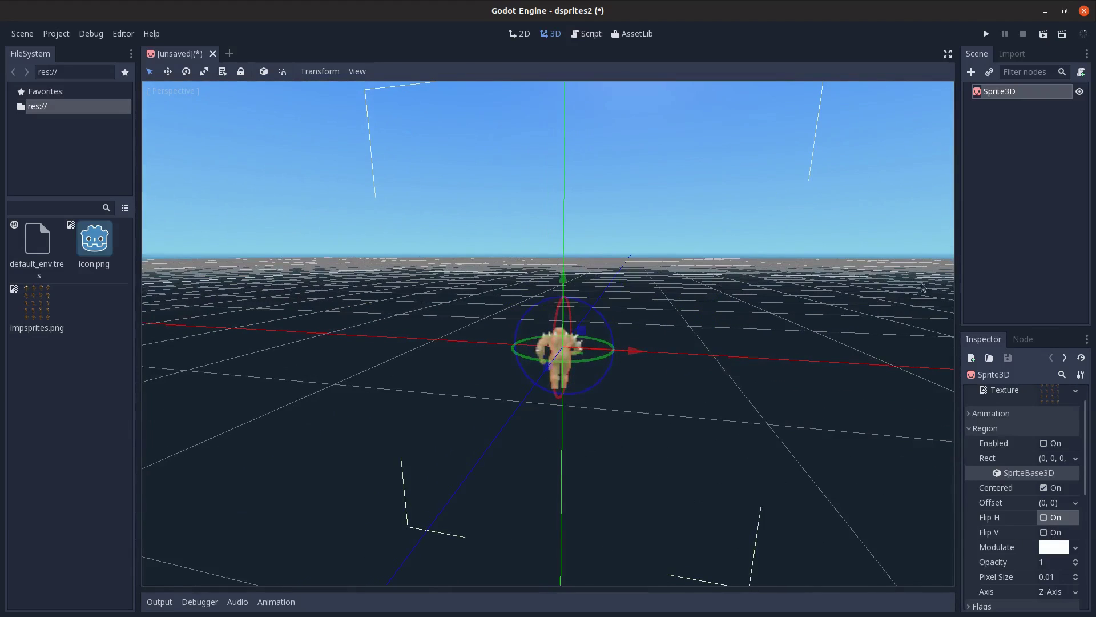
pyautogui.click(1028, 93)
pyautogui.click(1081, 72)
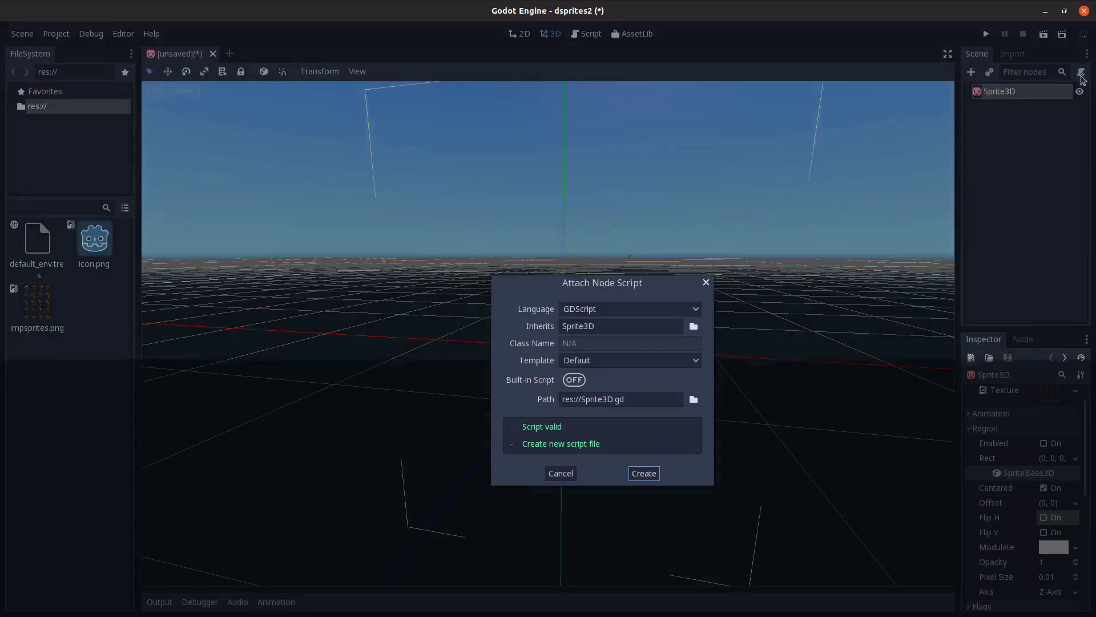
pyautogui.press('Escape')
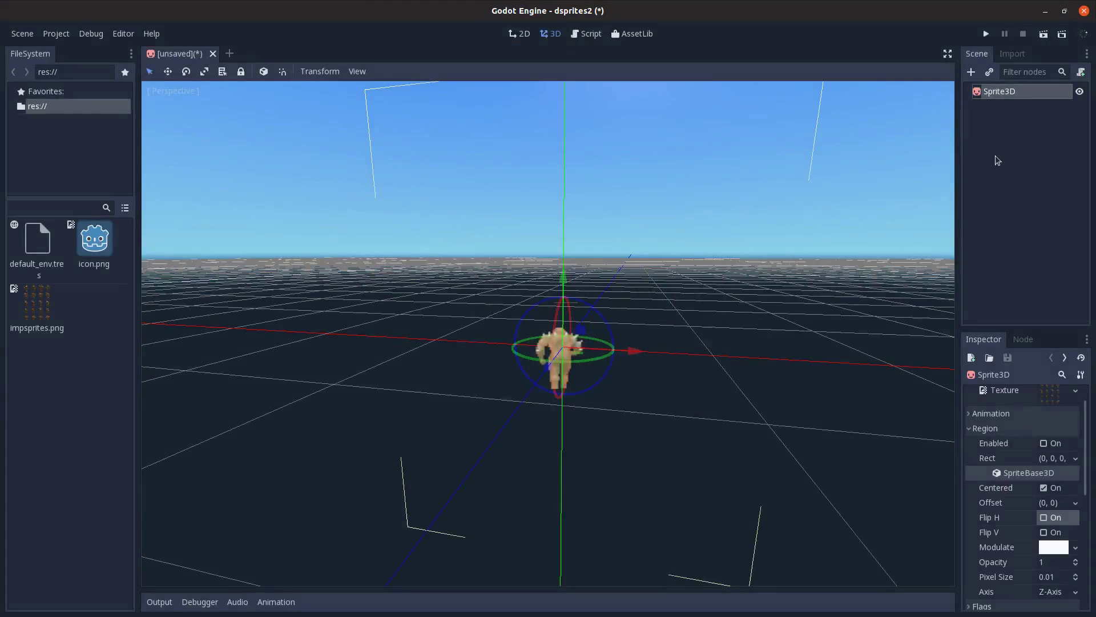
# Step: Rename the Sprite3D node to Imp and attach a new GDScript saved as res://Imp.gd
pyautogui.doubleClick(1027, 93)
pyautogui.write('Imp')
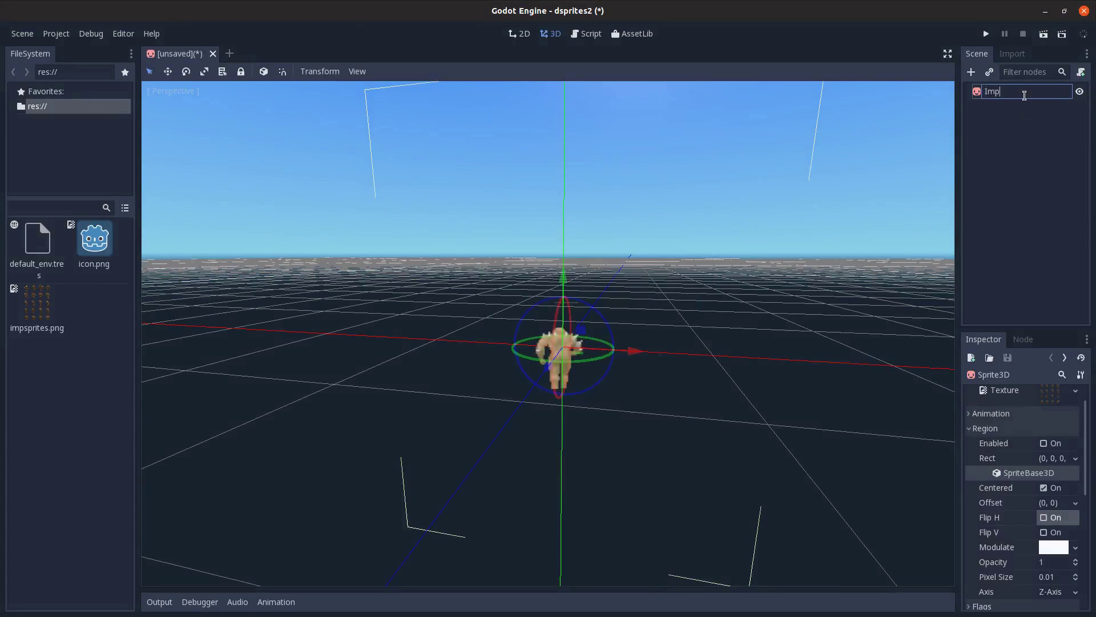
pyautogui.press('Return')
pyautogui.click(1081, 73)
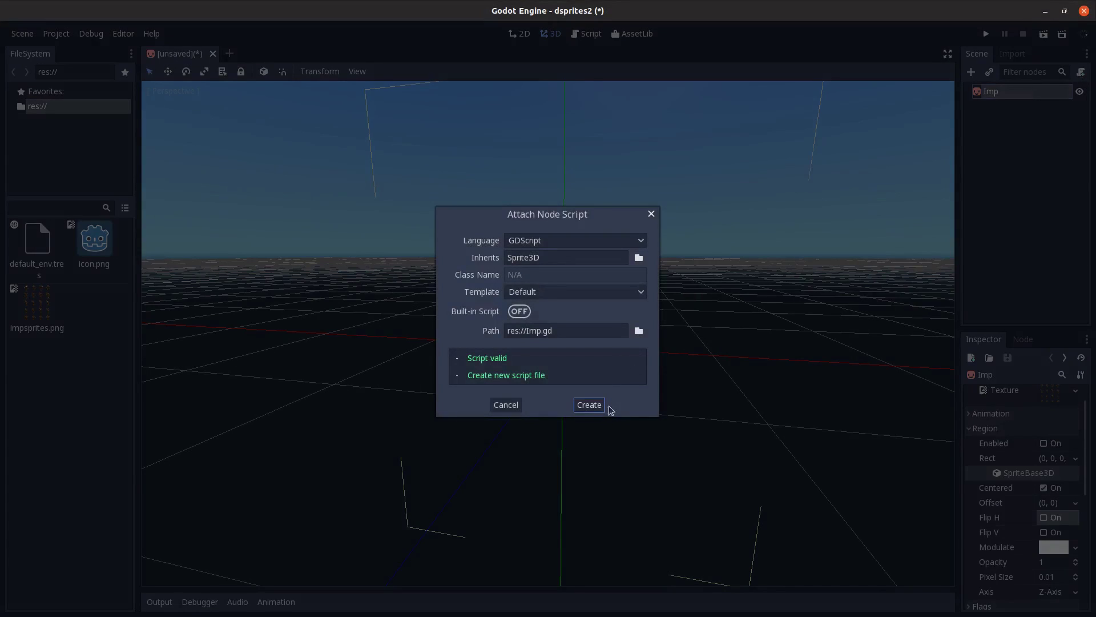
pyautogui.click(591, 405)
# Step: Replace the template code below the extends line with "export var anim_col = 0" and save the scene as Imp.tscn
pyautogui.moveTo(470, 305); pyautogui.dragTo(341, 111)
pyautogui.press('BackSpace')
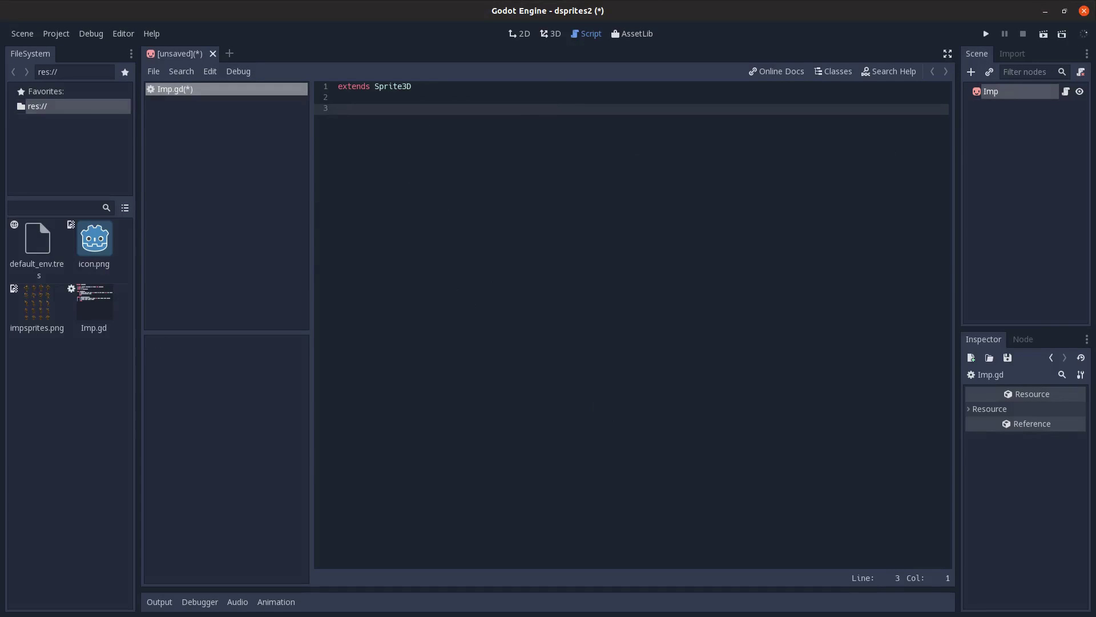
pyautogui.hotkey('alt', 'Tab')
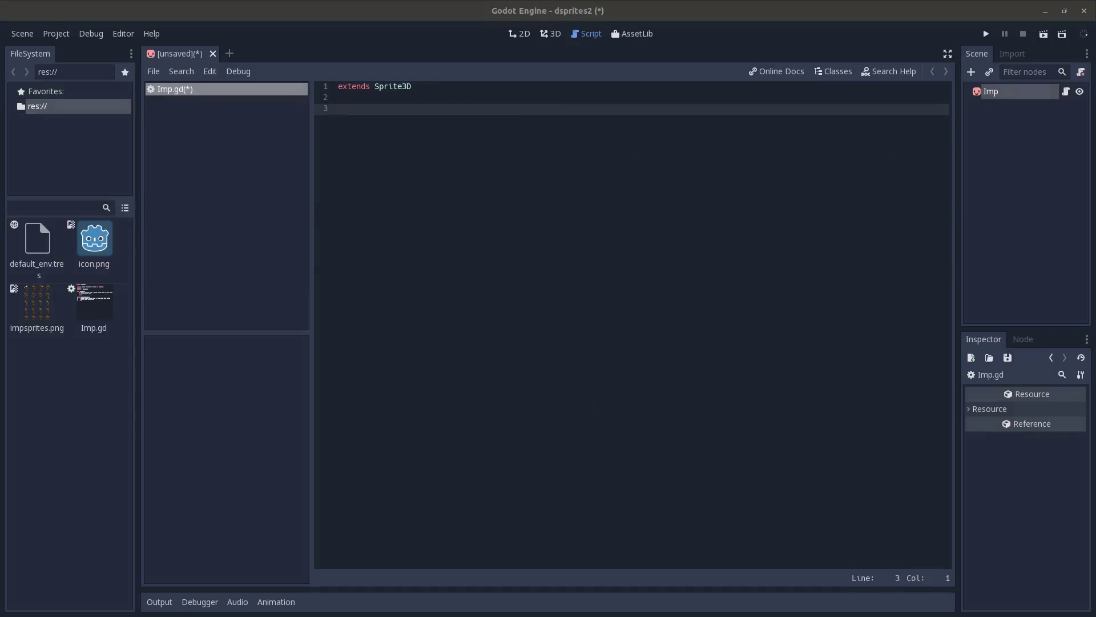
pyautogui.click(379, 111)
pyautogui.write('export var anim_col = 0')
pyautogui.hotkey('ctrl', 's')
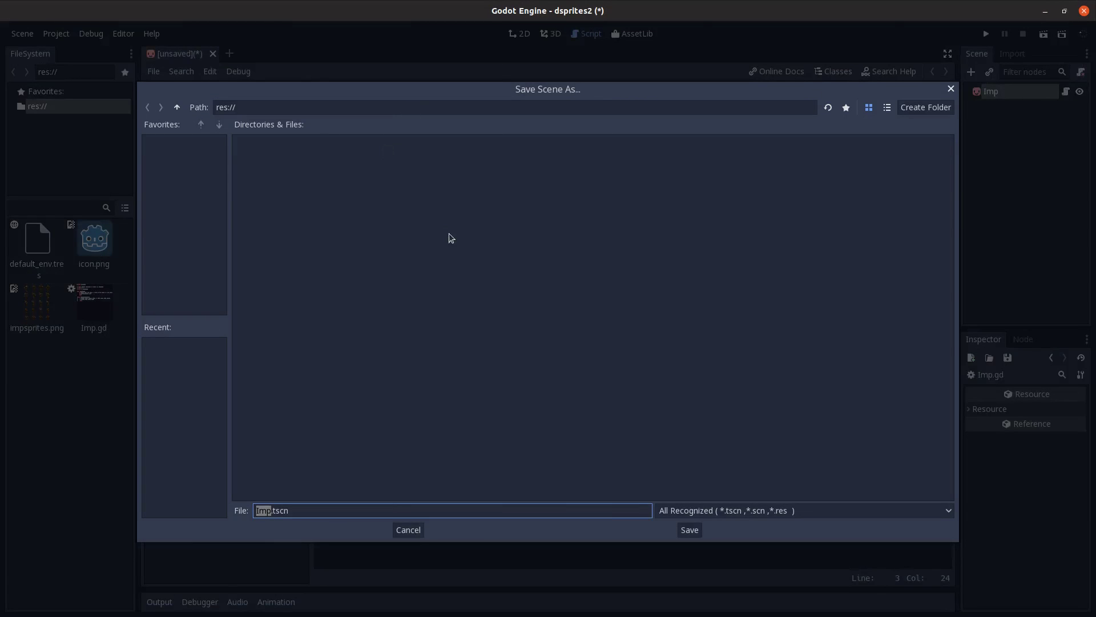
pyautogui.press('Return')
pyautogui.doubleClick(402, 109)
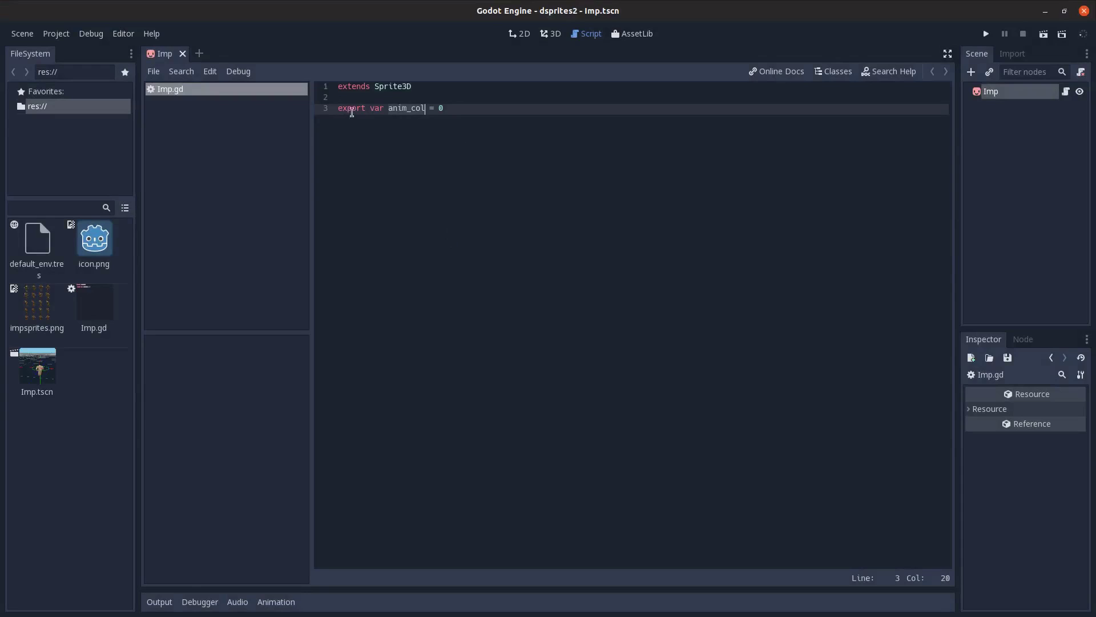
# Step: Add an AnimationPlayer as a child of the Imp node
pyautogui.click(1022, 93)
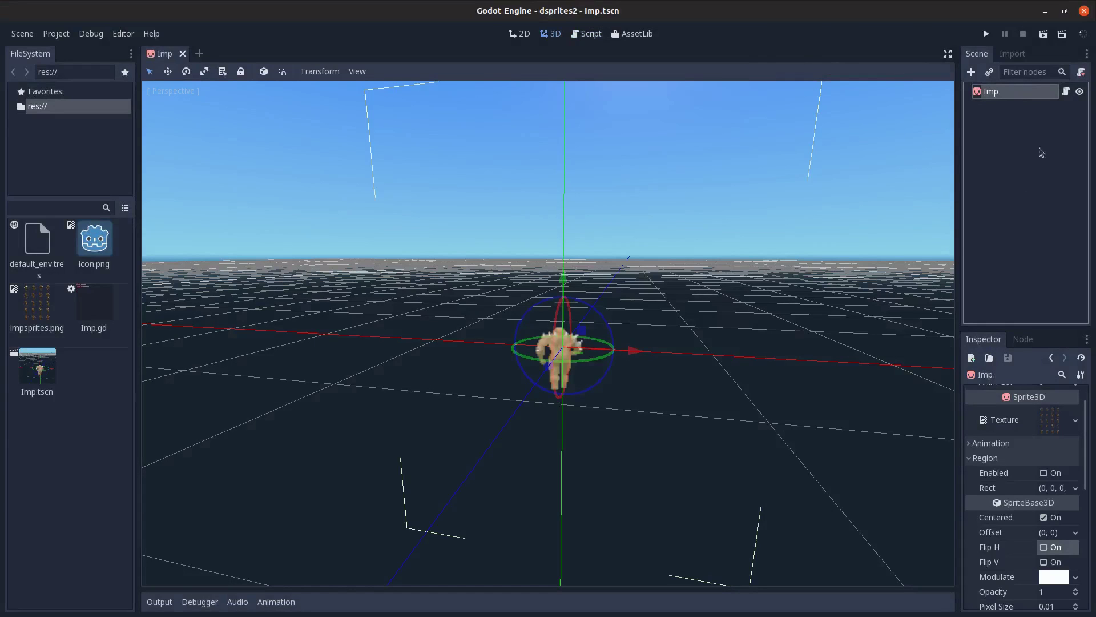
pyautogui.hotkey('ctrl', 'a')
pyautogui.write('animati')
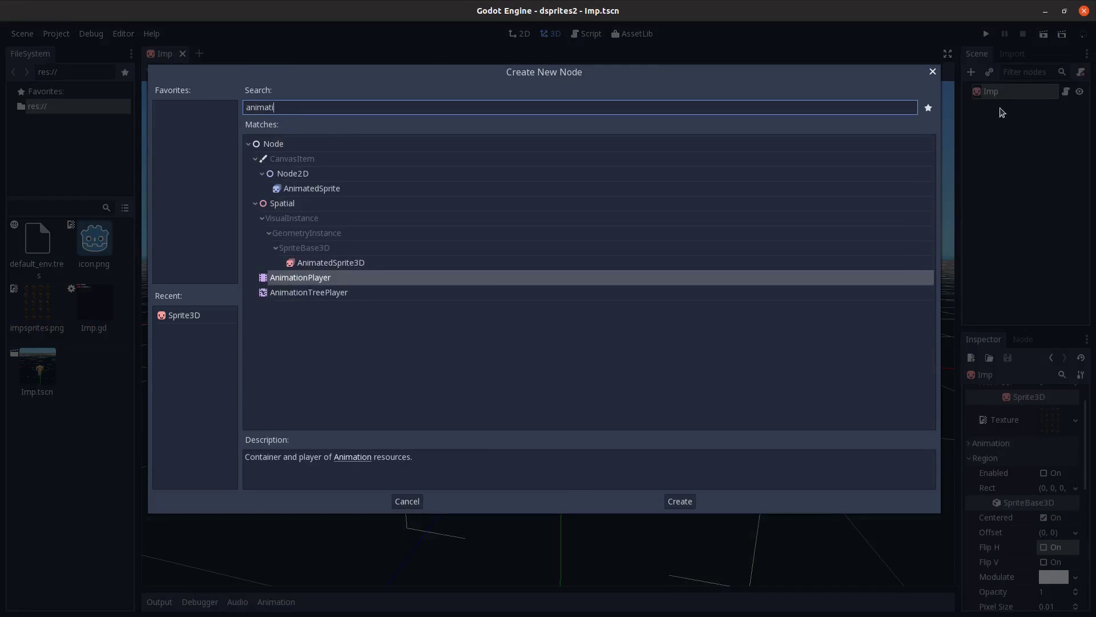
pyautogui.press('Return')
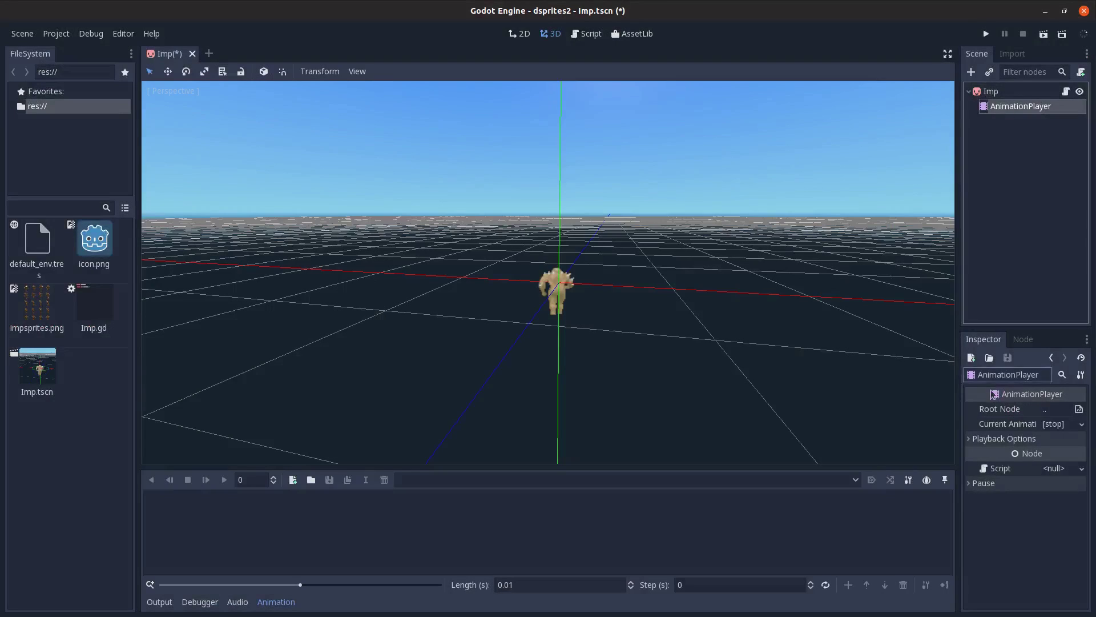
# Step: Create an animation named walk with a length of 0.8 s and a step of 0.2 s
pyautogui.click(293, 481)
pyautogui.write('walk')
pyautogui.click(580, 345)
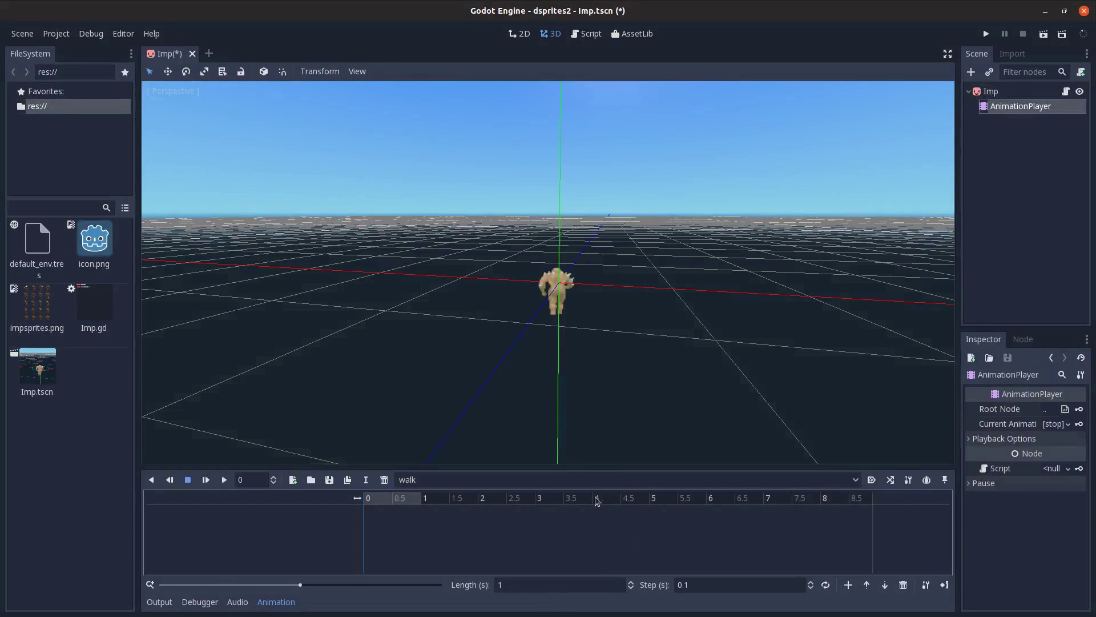
pyautogui.click(770, 584)
pyautogui.hotkey('shift', 'Tab')
pyautogui.write('0.8')
pyautogui.press('Return')
pyautogui.click(325, 504)
# Step: Create an anim_col track for the Imp node, keying 0 at 0 s and 1 at 0.2 s
pyautogui.click(1008, 93)
pyautogui.scroll(1, 1006, 434)
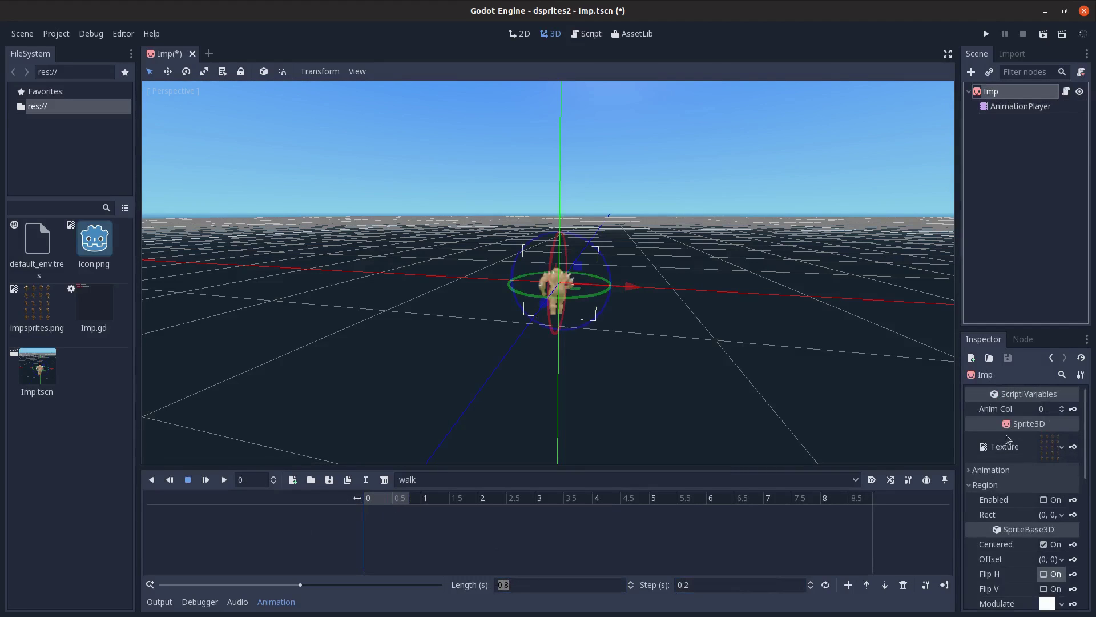
pyautogui.click(1073, 409)
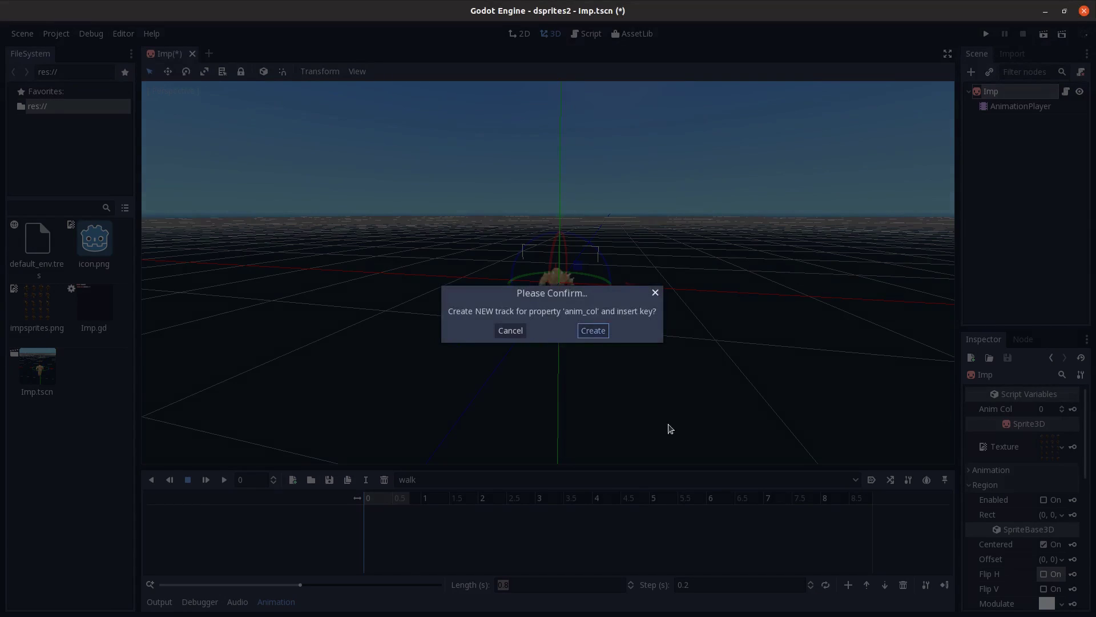
pyautogui.click(595, 328)
pyautogui.click(374, 502)
pyautogui.click(1074, 409)
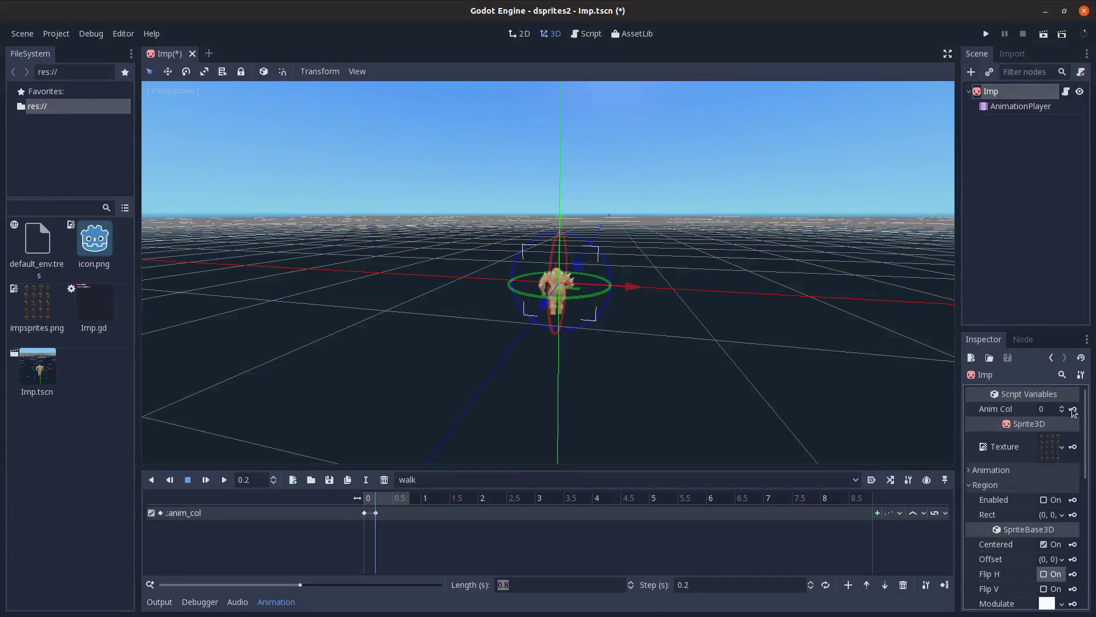
pyautogui.click(1046, 413)
pyautogui.press('Return')
# Step: Key anim_col as 2 at 0.4 s and 3 at 0.6 s, and return the timeline to the start
pyautogui.click(392, 501)
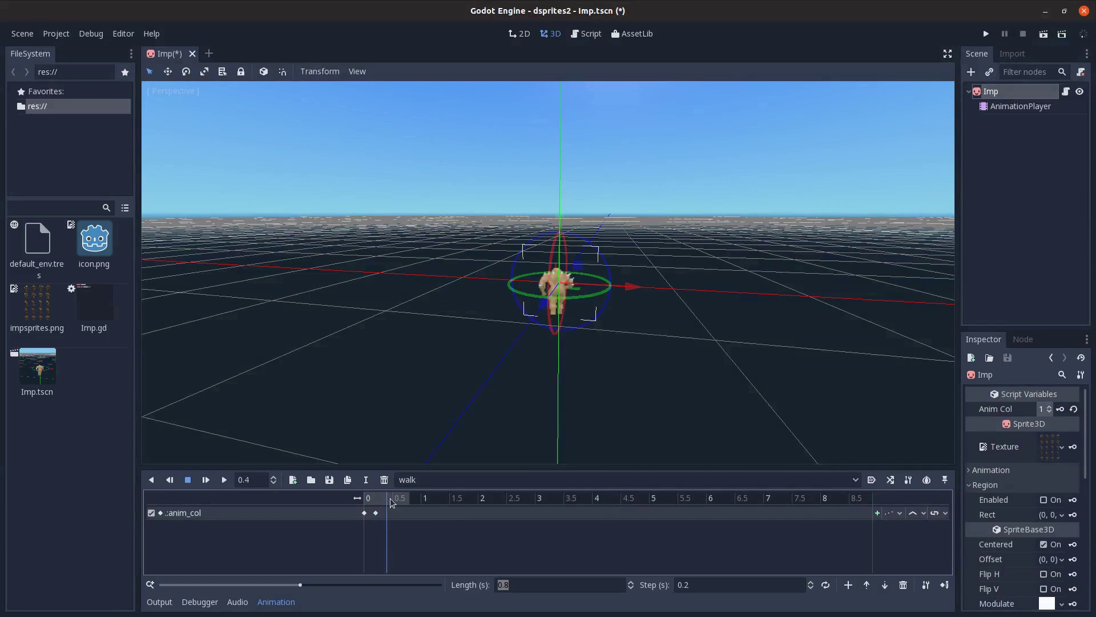
pyautogui.click(1043, 409)
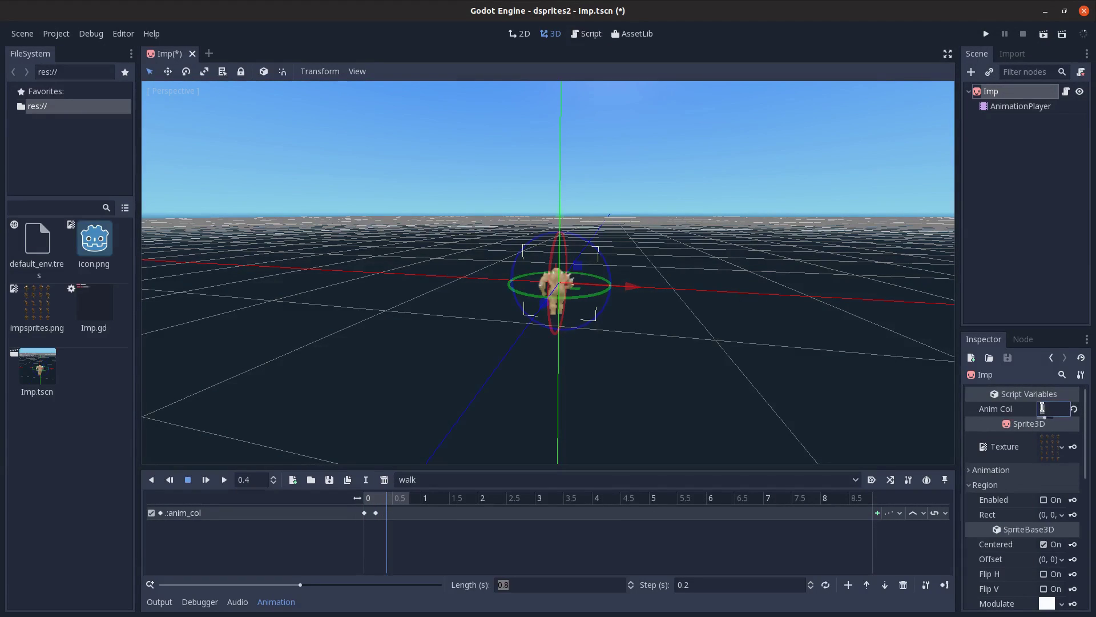
pyautogui.press('Return')
pyautogui.click(1060, 408)
pyautogui.click(398, 500)
pyautogui.click(1041, 409)
pyautogui.write('3')
pyautogui.press('Return')
pyautogui.click(1060, 409)
pyautogui.moveTo(377, 503); pyautogui.dragTo(361, 503)
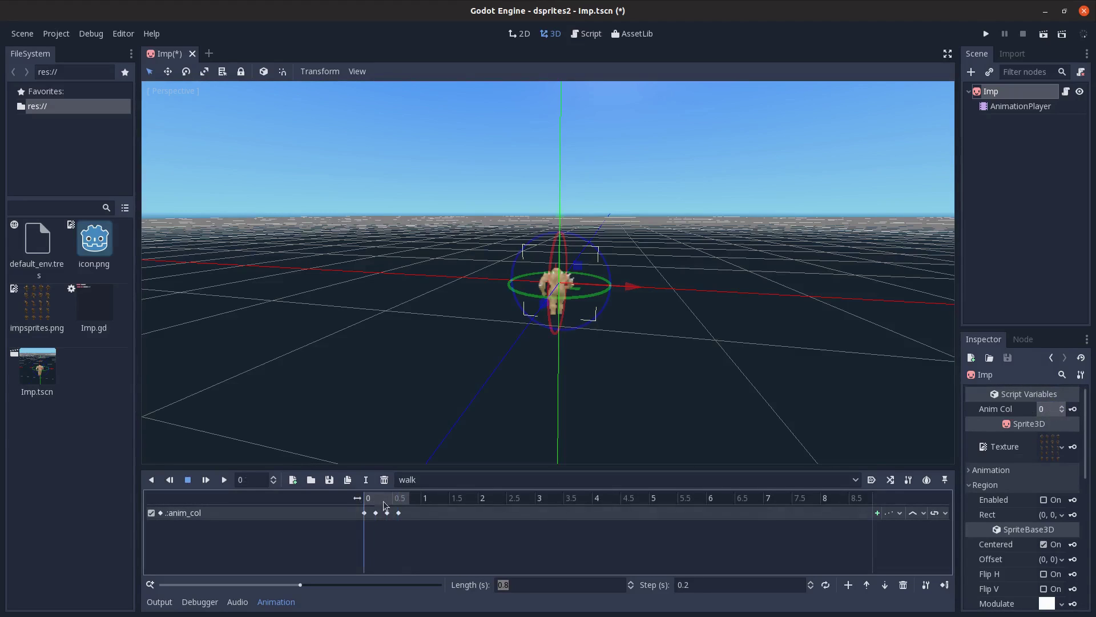
# Step: Enable autoplay and looping for the walk animation, preview its playback, and save the scene
pyautogui.click(871, 479)
pyautogui.click(825, 585)
pyautogui.click(208, 479)
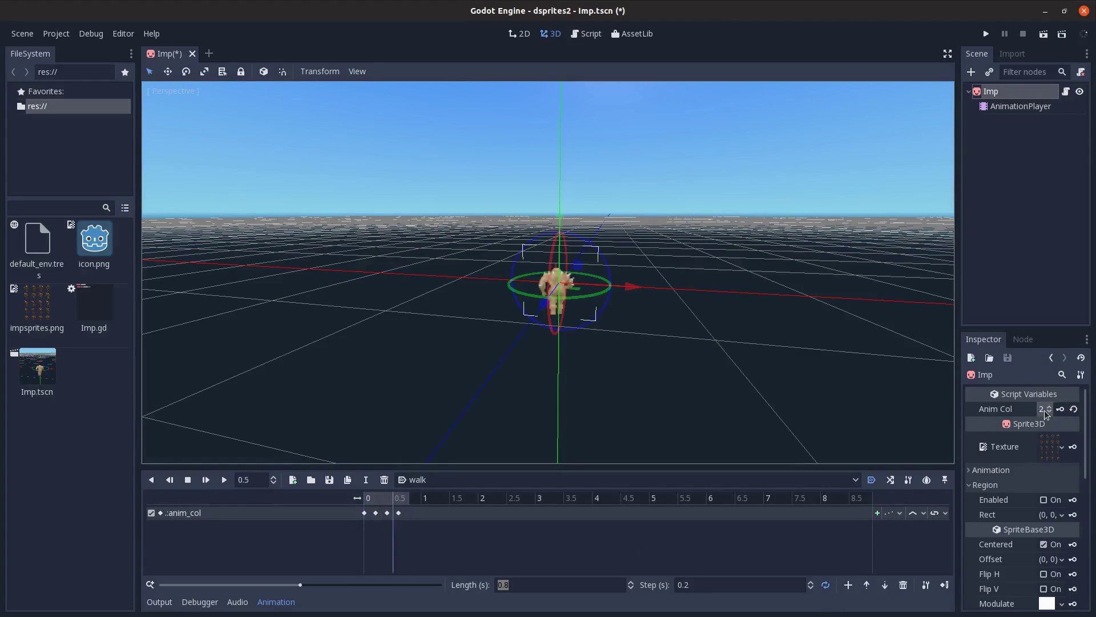
pyautogui.click(188, 481)
pyautogui.hotkey('ctrl', 's')
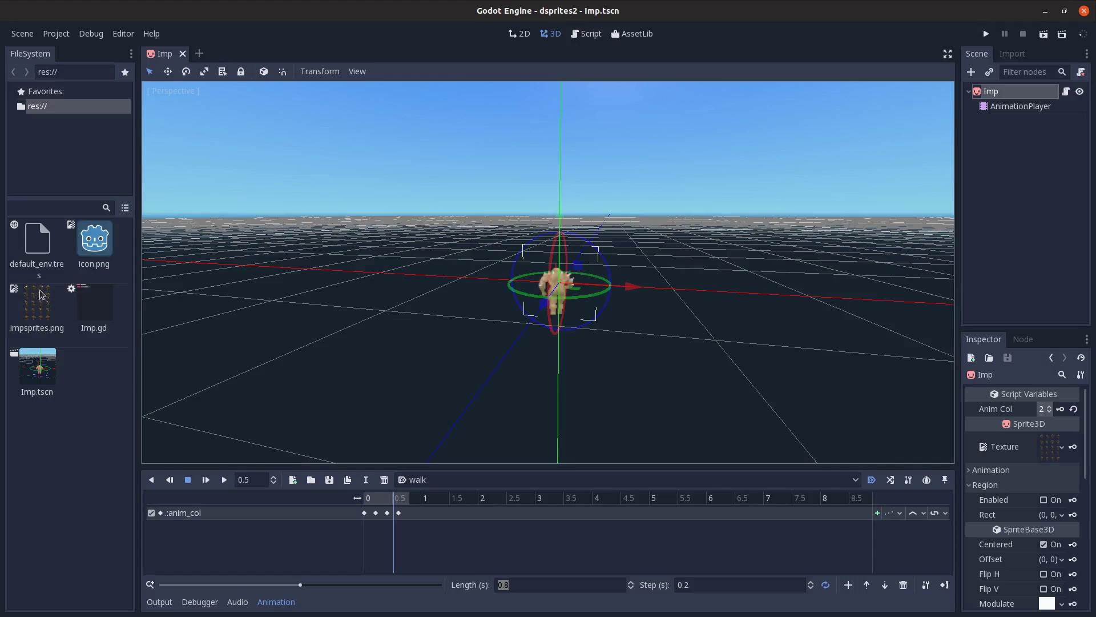
# Step: Examine how the billboarded imp sprite faces the view from different angles
pyautogui.moveTo(598, 341); pyautogui.dragTo(602, 350, button='middle')
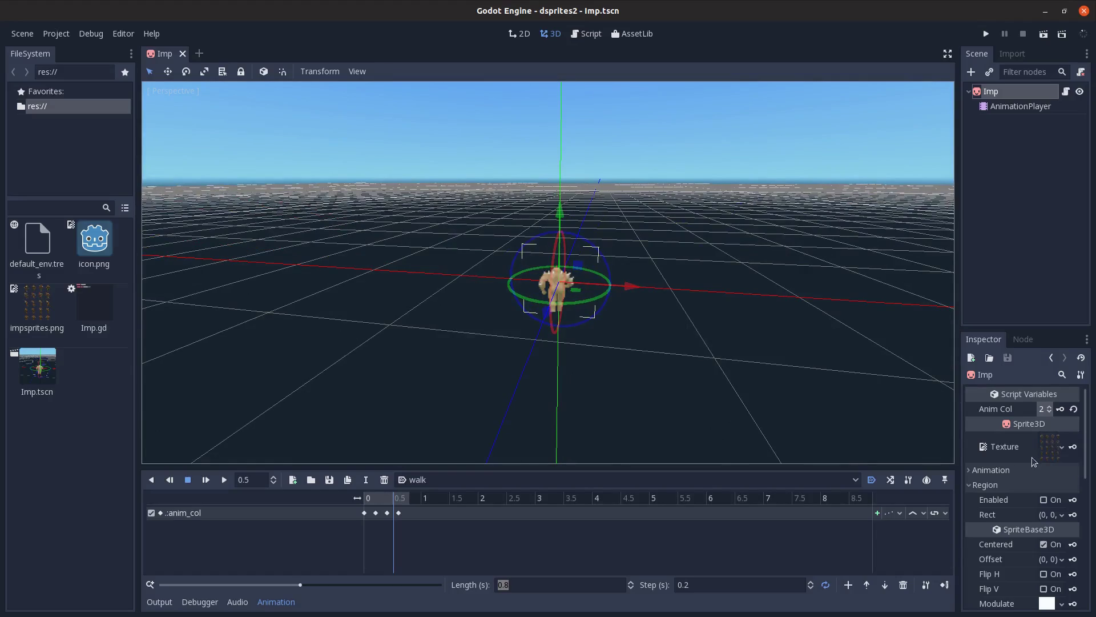
pyautogui.moveTo(528, 319); pyautogui.dragTo(663, 303, button='middle')
pyautogui.scroll(7, 602, 357)
pyautogui.scroll(-4, 602, 358)
pyautogui.moveTo(602, 358); pyautogui.dragTo(564, 274, button='middle')
pyautogui.moveTo(646, 343); pyautogui.dragTo(607, 328, button='middle')
pyautogui.moveTo(648, 294); pyautogui.dragTo(632, 293, button='middle')
# Step: Add "var camera = null" and a set_camera(c) function that assigns c to camera in the Imp node's script
pyautogui.click(1024, 91)
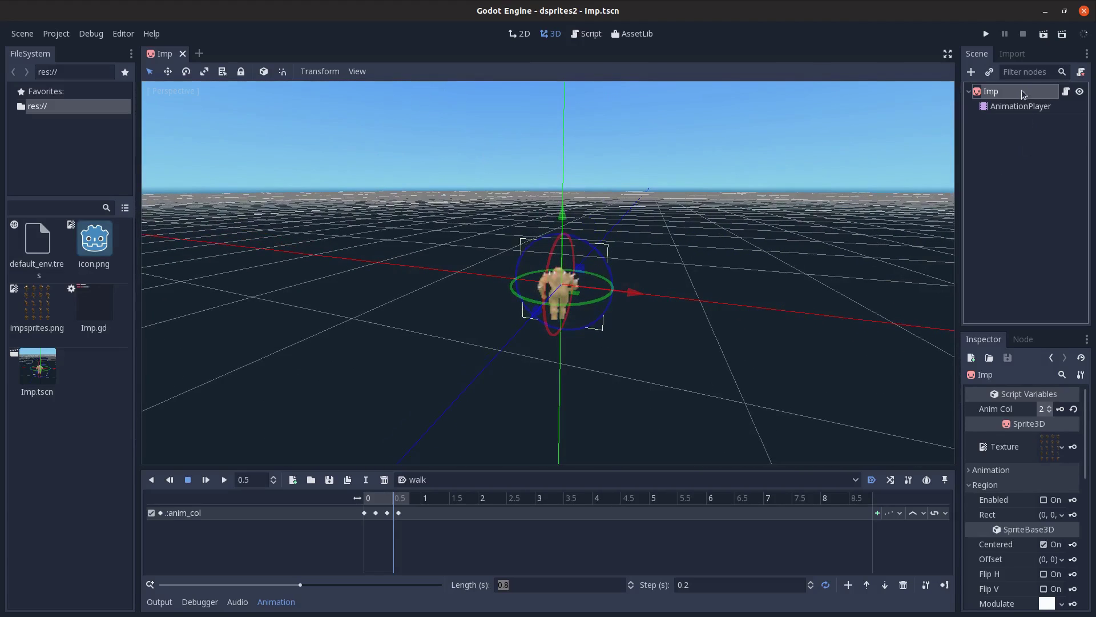
pyautogui.click(1066, 93)
pyautogui.click(614, 161)
pyautogui.press('Return')
pyautogui.press('Return')
pyautogui.hotkey('alt', 'Tab')
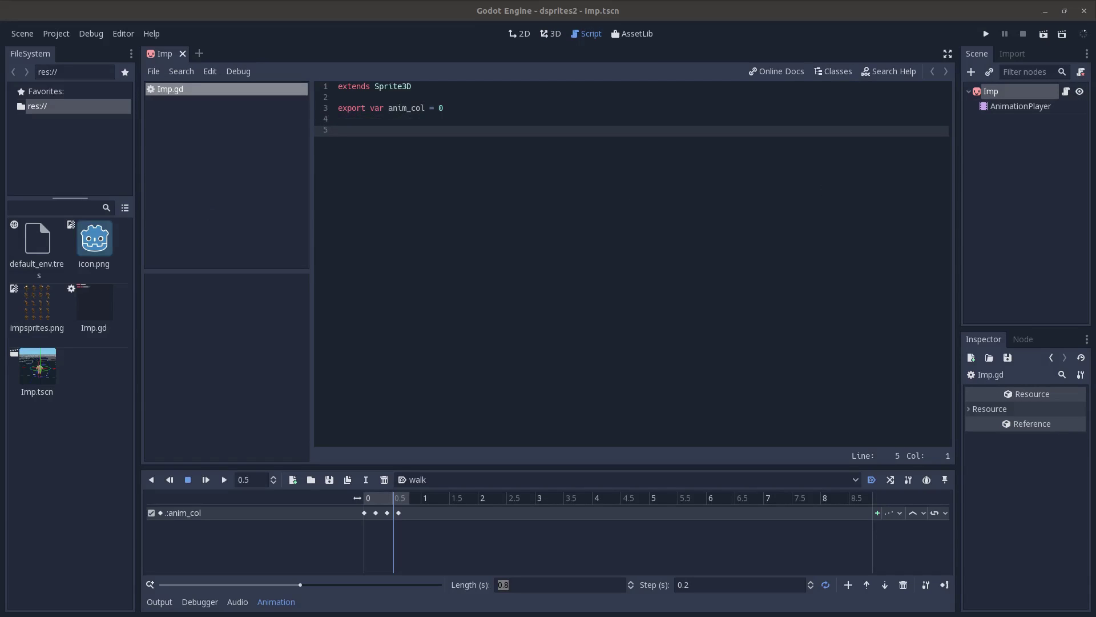
pyautogui.click(368, 130)
pyautogui.write('var camera = null func set_camera(c): \tcamera = c')
pyautogui.click(339, 131)
pyautogui.moveTo(339, 131)
pyautogui.mouseDown()
pyautogui.moveTo(414, 132)
pyautogui.moveTo(339, 142)
pyautogui.mouseUp()
pyautogui.click(419, 131)
pyautogui.click(404, 148)
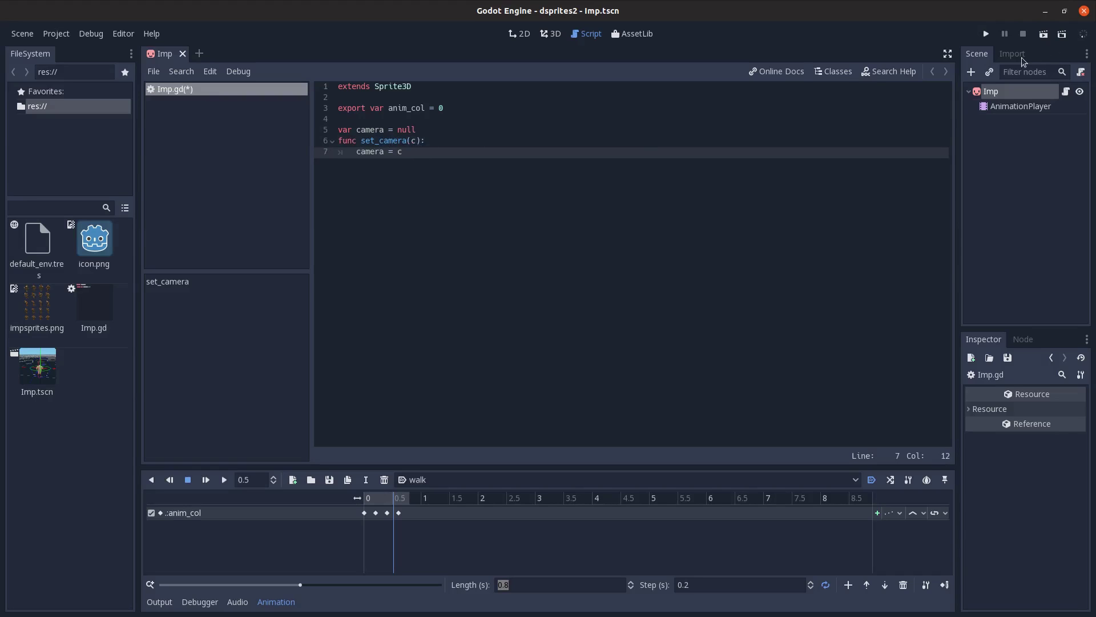
# Step: Add the Imp node to a group named Imps and save the scene and its script
pyautogui.click(1018, 95)
pyautogui.click(1023, 339)
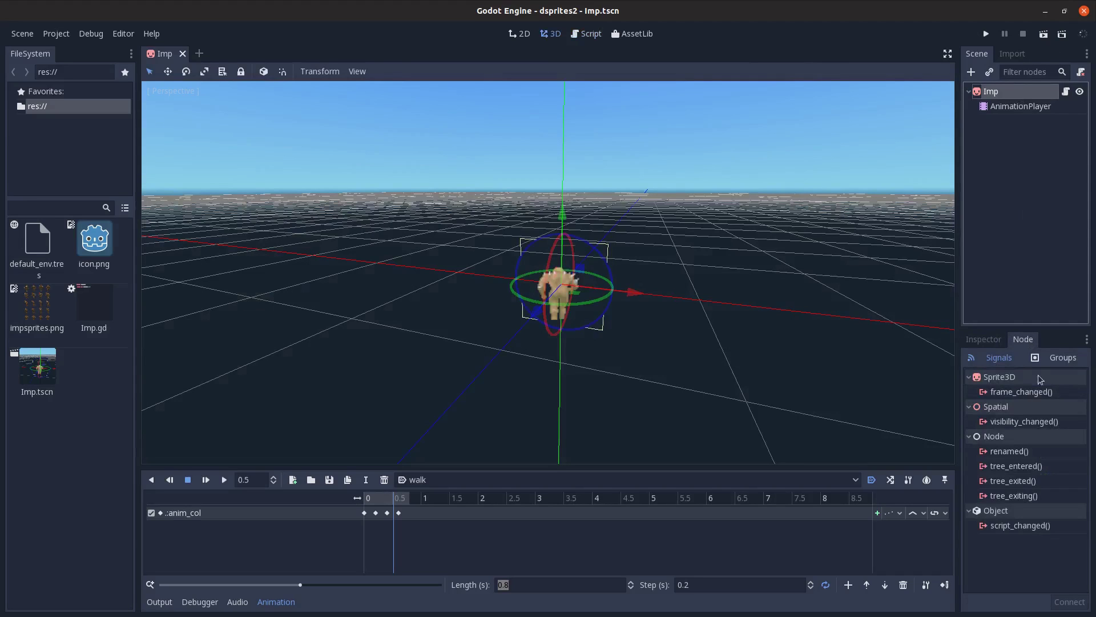
pyautogui.click(1054, 360)
pyautogui.write('Imps')
pyautogui.press('Return')
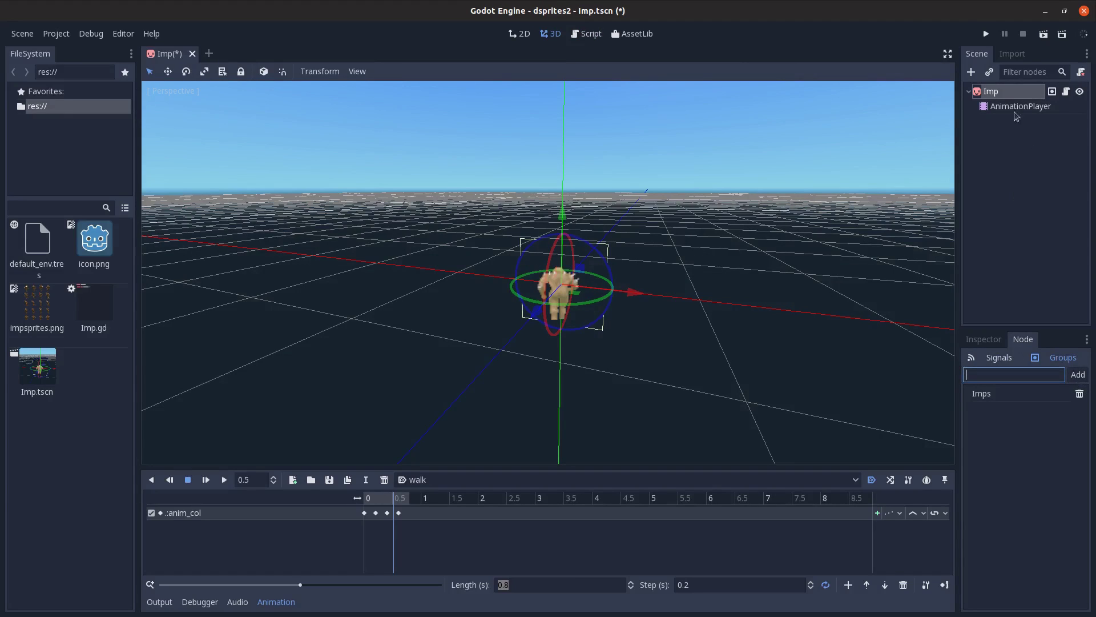
pyautogui.click(1066, 92)
pyautogui.hotkey('ctrl', 's')
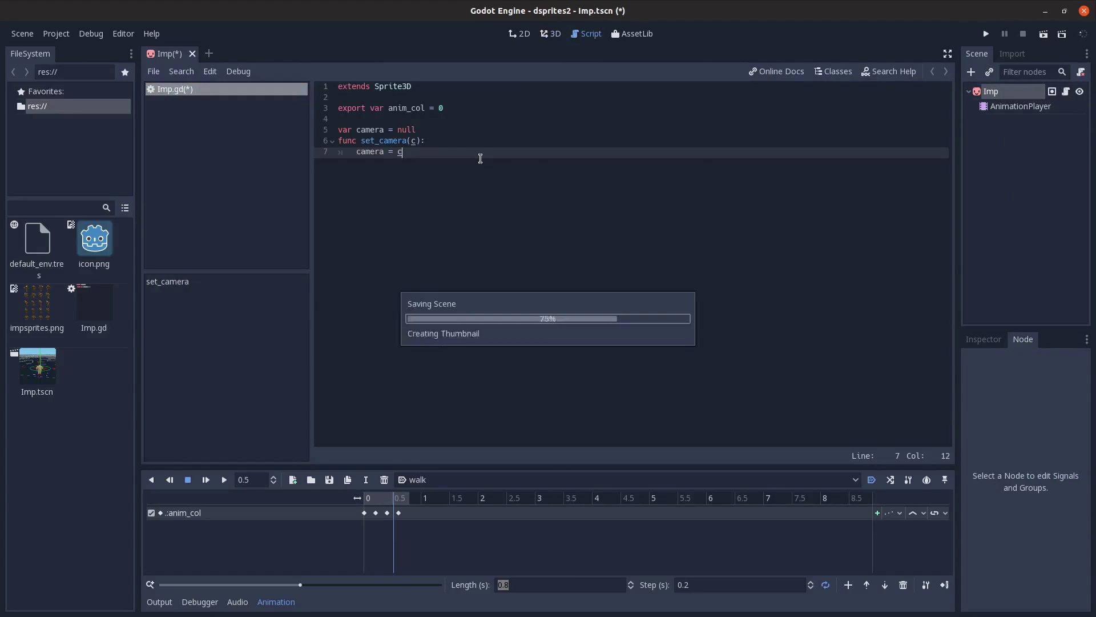
# Step: Add a _process(delta) function to Imp.gd that returns if camera is null, and save the script
pyautogui.press('Return')
pyautogui.press('Return')
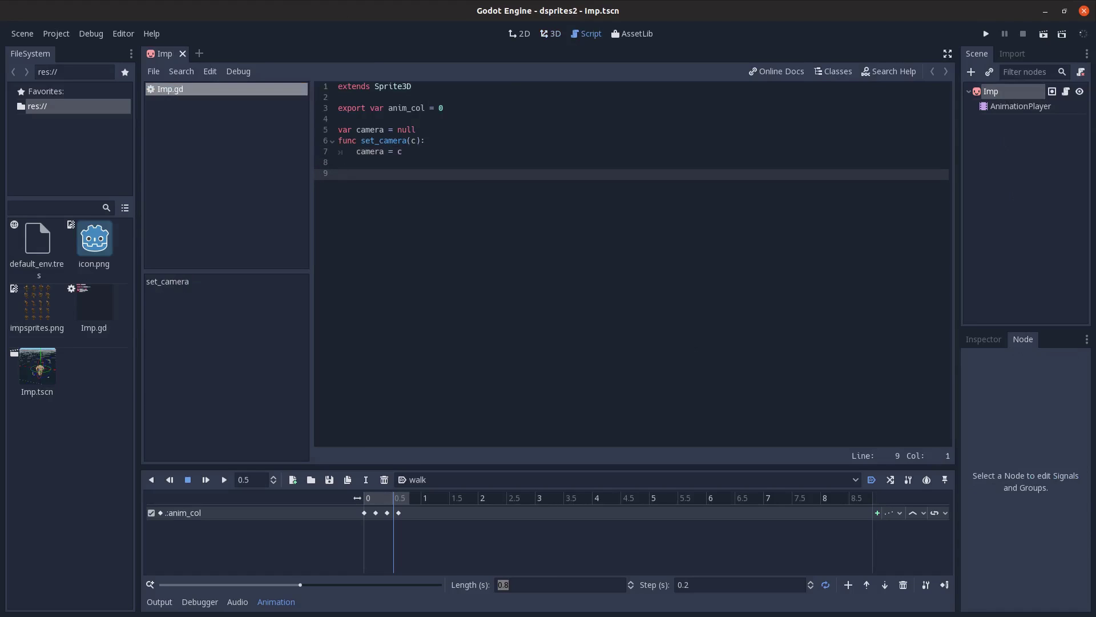
pyautogui.hotkey('alt', 'Tab')
pyautogui.click(382, 171)
pyautogui.write('func _process(delta): \tif camera == null: \t\treturn')
pyautogui.press('Return')
pyautogui.press('Return')
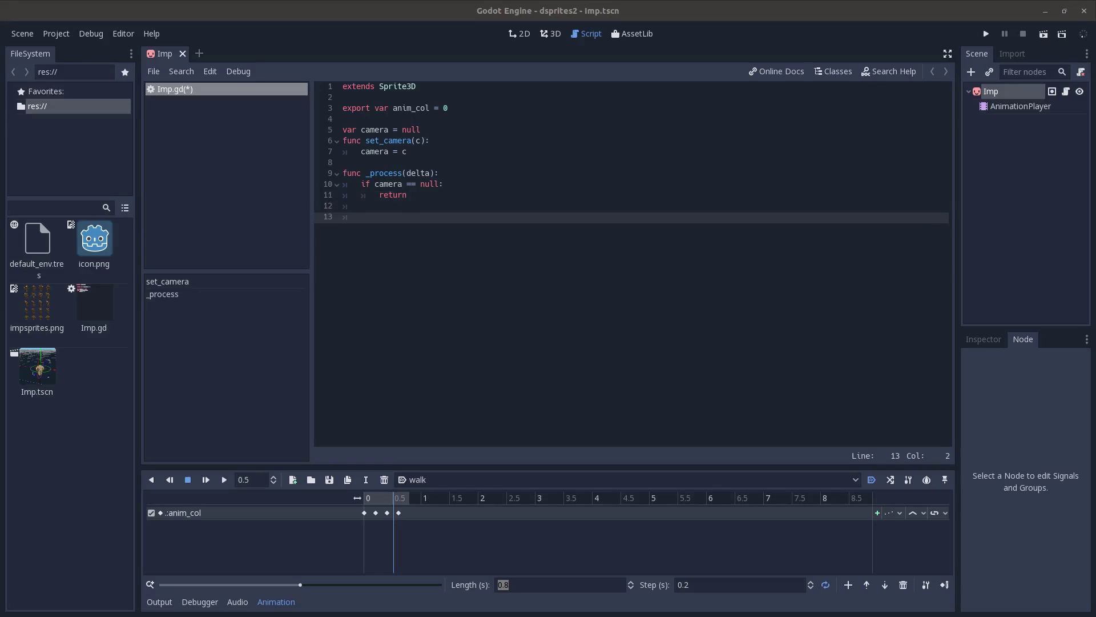
pyautogui.click(511, 174)
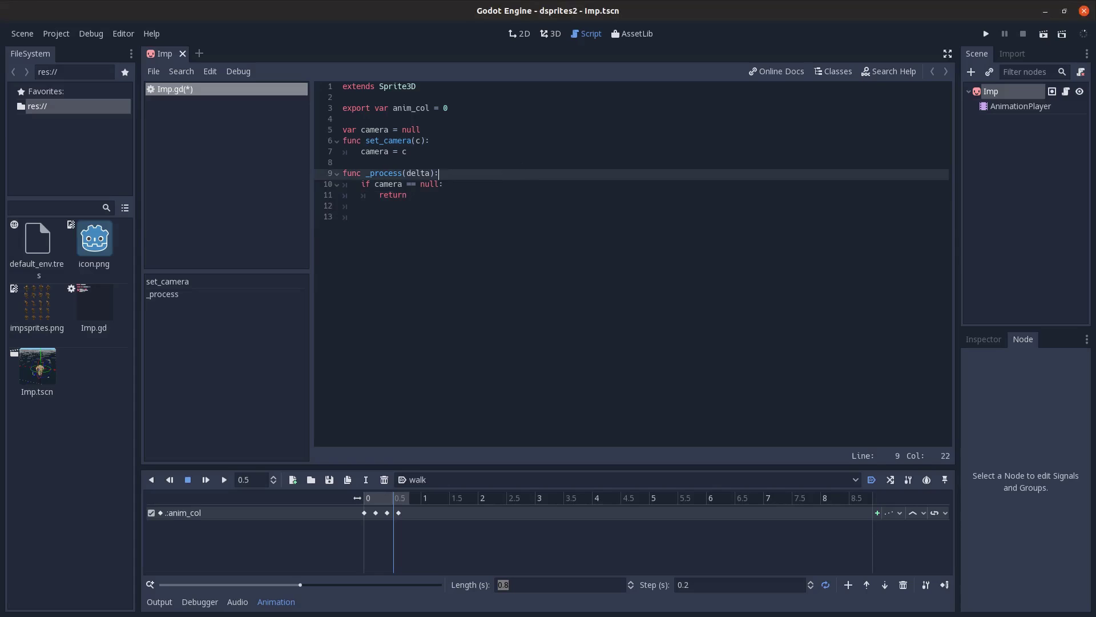
# Step: Try rotating the imp in the 3D view, switch the gizmo to local space to examine its axes, and save the scene
pyautogui.click(551, 34)
pyautogui.moveTo(486, 295); pyautogui.dragTo(496, 304, button='middle')
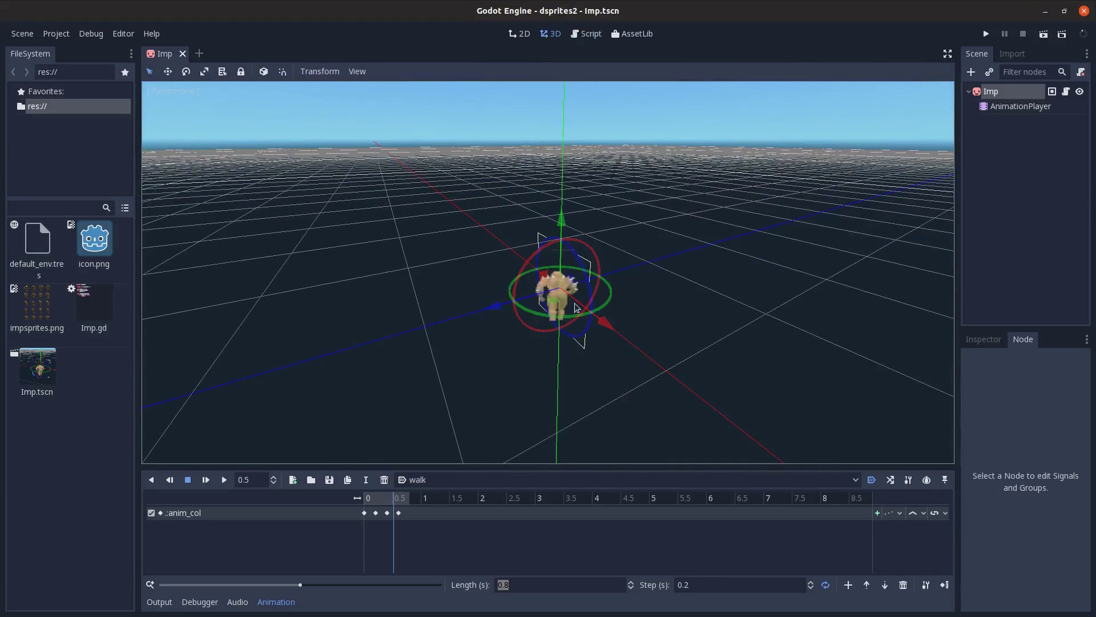
pyautogui.moveTo(532, 260); pyautogui.dragTo(540, 253)
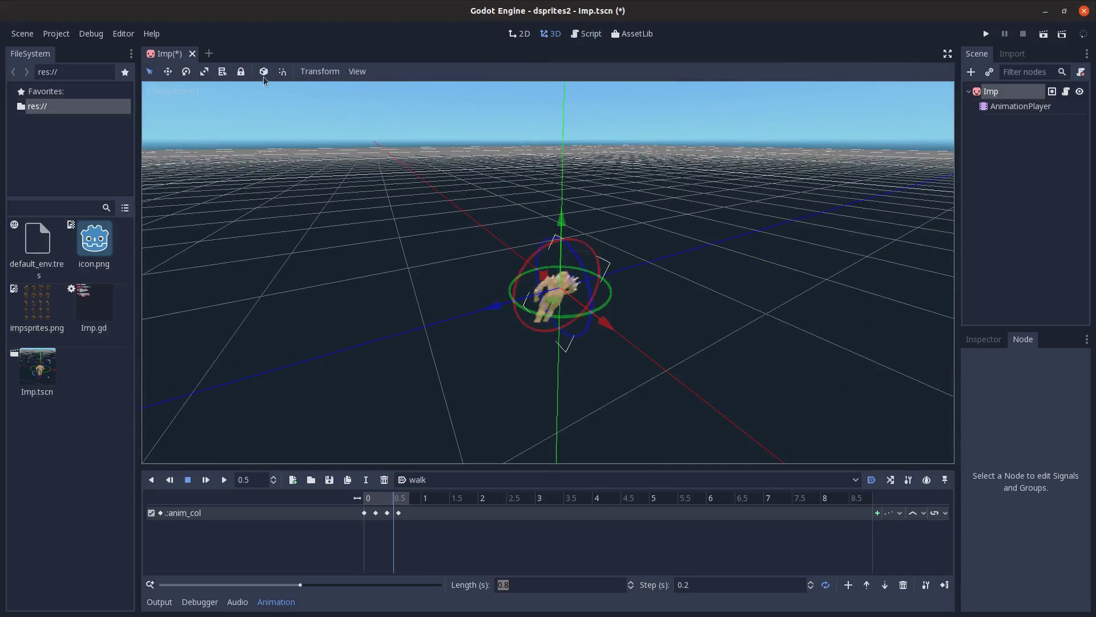
pyautogui.click(264, 71)
pyautogui.moveTo(541, 298); pyautogui.dragTo(495, 252, button='middle')
pyautogui.moveTo(544, 247); pyautogui.dragTo(596, 320)
pyautogui.moveTo(528, 297)
pyautogui.mouseDown(button='middle')
pyautogui.moveTo(501, 276)
pyautogui.moveTo(561, 302)
pyautogui.moveTo(536, 297)
pyautogui.moveTo(502, 257)
pyautogui.moveTo(399, 200)
pyautogui.mouseUp(button='middle')
pyautogui.hotkey('ctrl', 's')
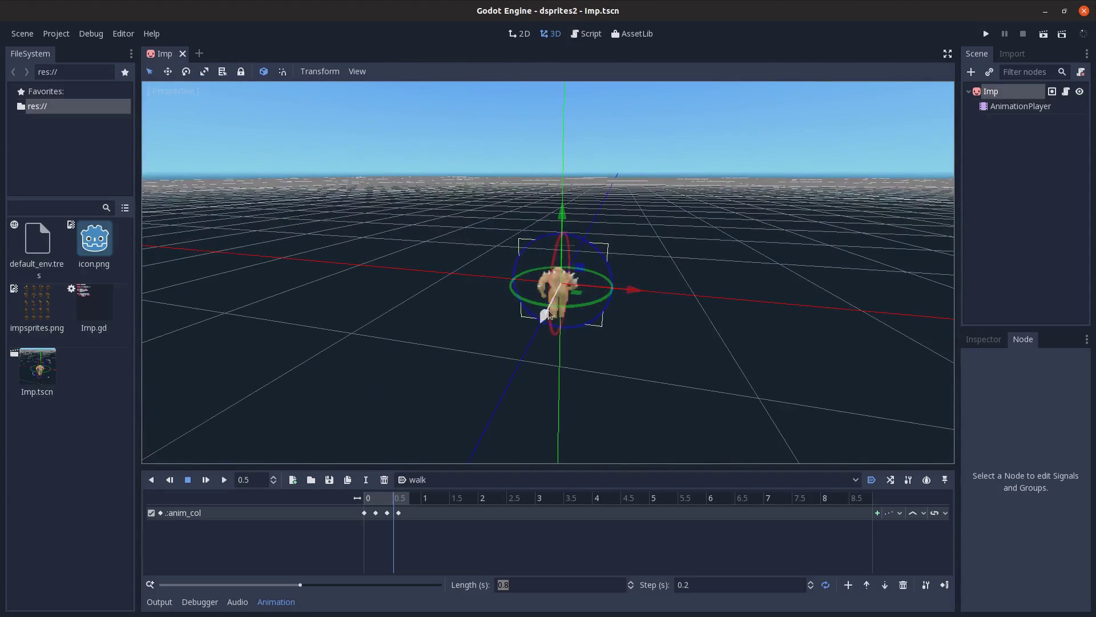
# Step: After the null check, declare p_fwd as -camera.global_transform.basis.z, fwd as global_transform.basis.z and left as global_transform.basis.x
pyautogui.click(587, 34)
pyautogui.click(426, 200)
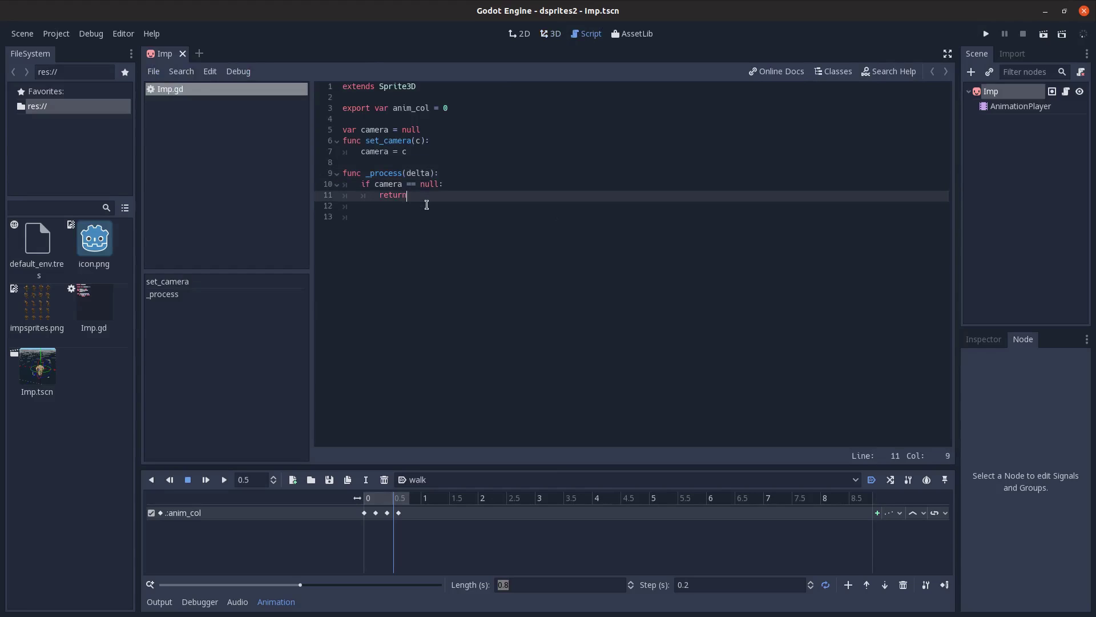
pyautogui.click(426, 204)
pyautogui.press('Return')
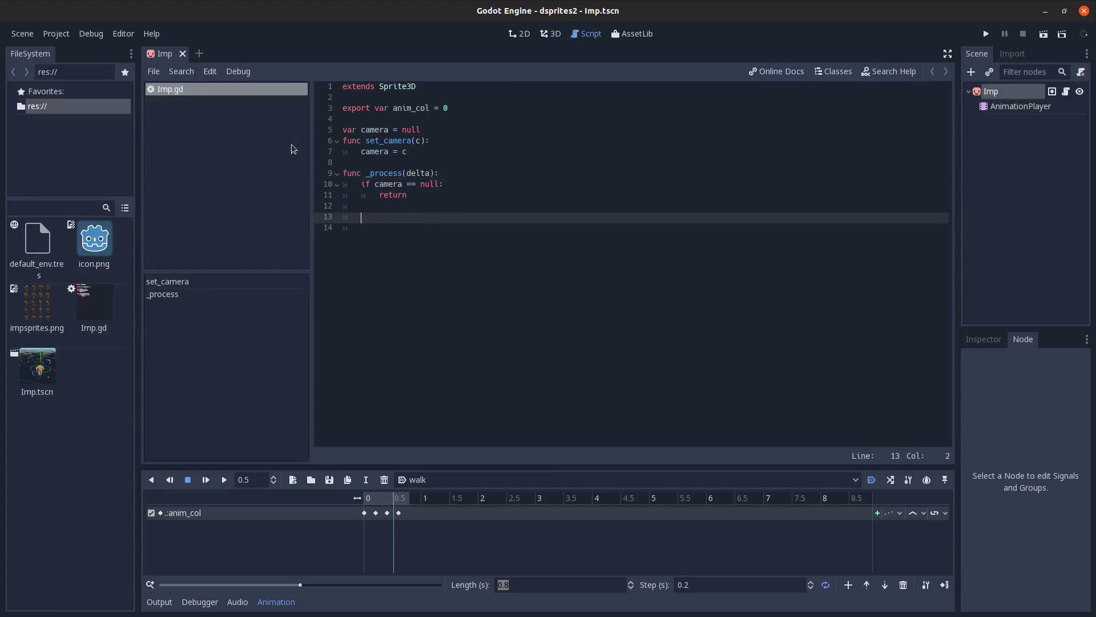
pyautogui.hotkey('alt', 'Tab')
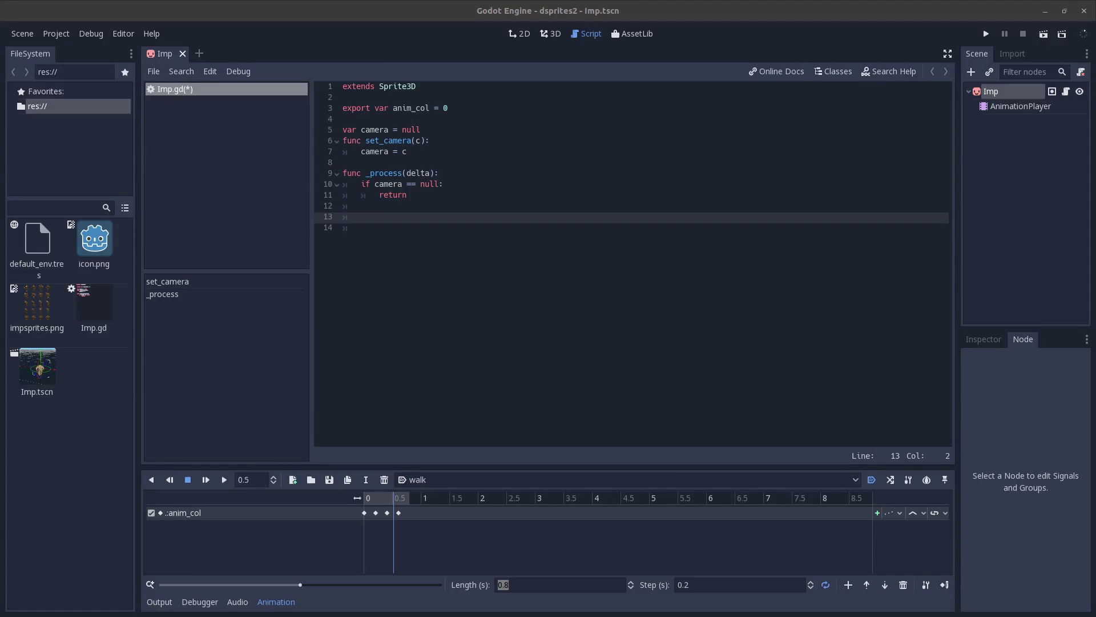
pyautogui.click(404, 216)
pyautogui.write('var p_fwd = -camera.global_transform.basis.z')
pyautogui.click(379, 216)
pyautogui.press('BackSpace')
pyautogui.hotkey('ctrl', 's')
pyautogui.click(431, 232)
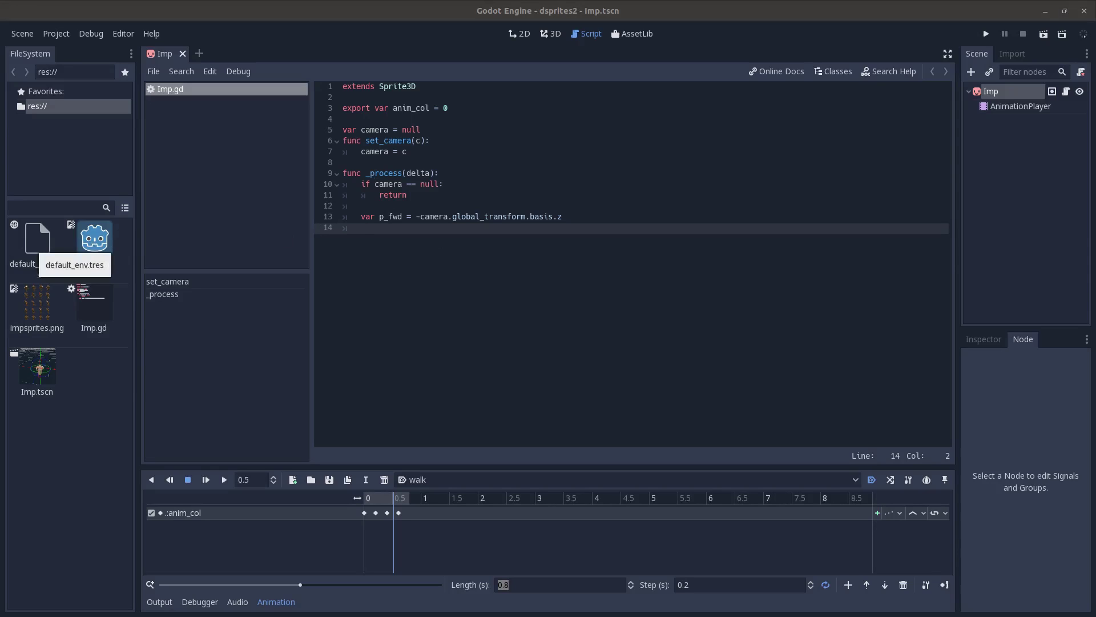
pyautogui.write('var fwd = global_transform.basis.z \tvar left = global_transform.basis.x')
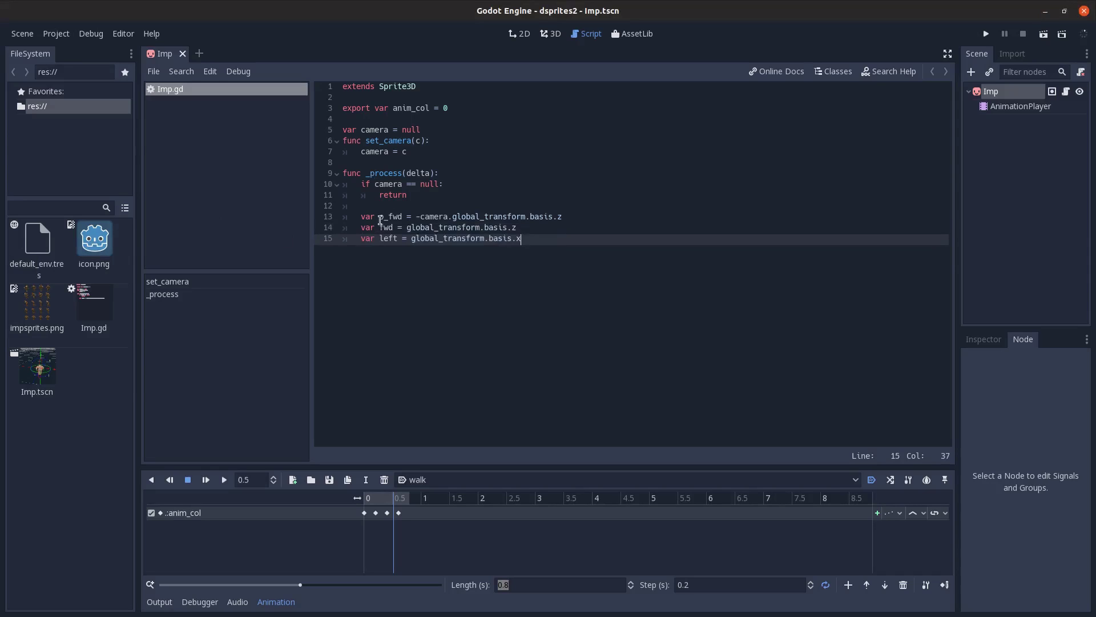
# Step: Review the p_fwd, fwd and left declarations, checking the negated camera basis, and save the script
pyautogui.doubleClick(380, 220)
pyautogui.doubleClick(384, 229)
pyautogui.doubleClick(386, 239)
pyautogui.doubleClick(479, 218)
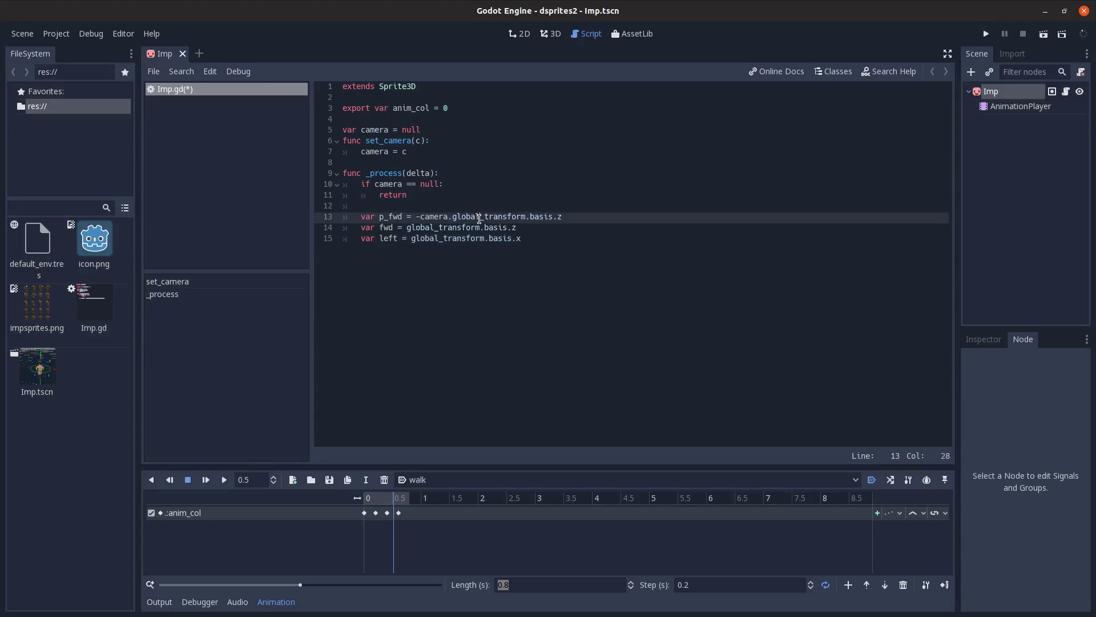
pyautogui.doubleClick(546, 217)
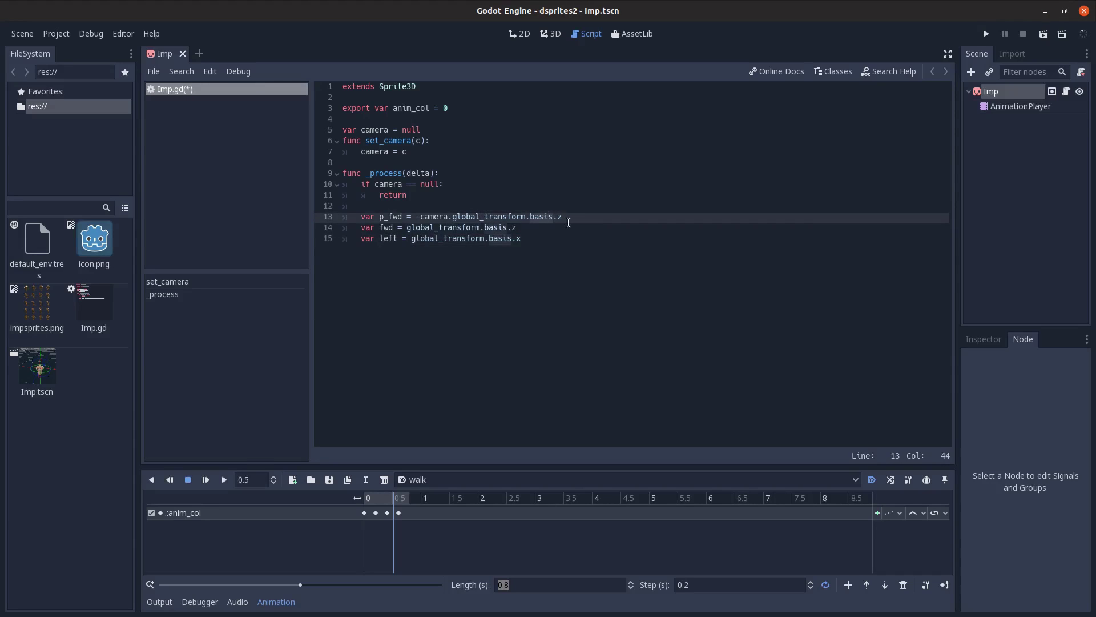
pyautogui.doubleClick(435, 217)
pyautogui.click(420, 218)
pyautogui.hotkey('ctrl', 's')
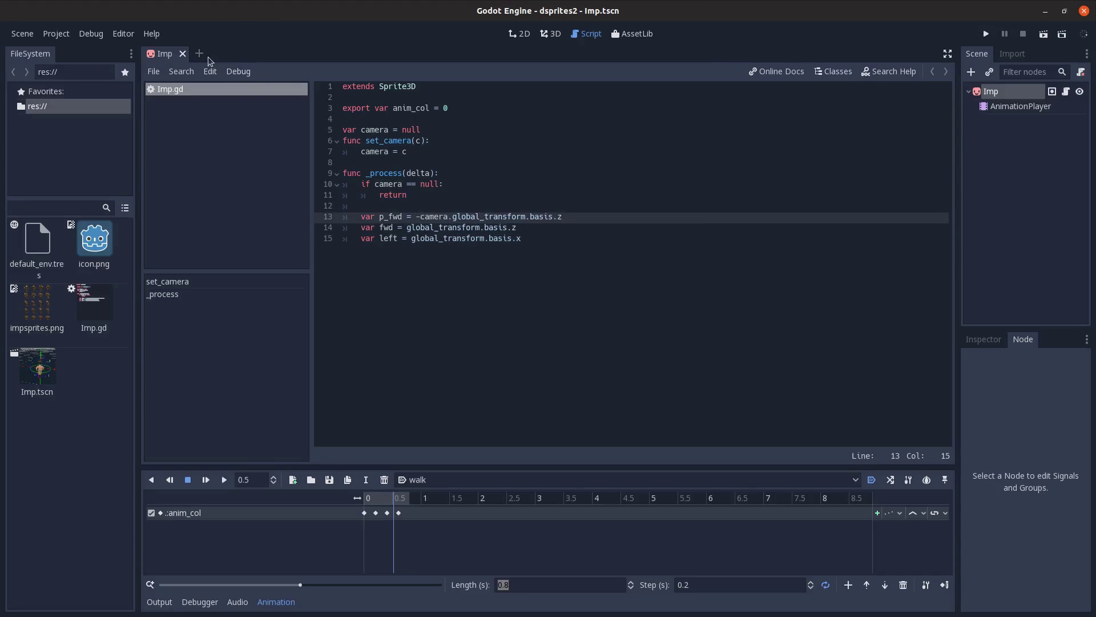
# Step: Create a new scene with a Spatial root node and a Camera as its child
pyautogui.click(199, 53)
pyautogui.click(559, 34)
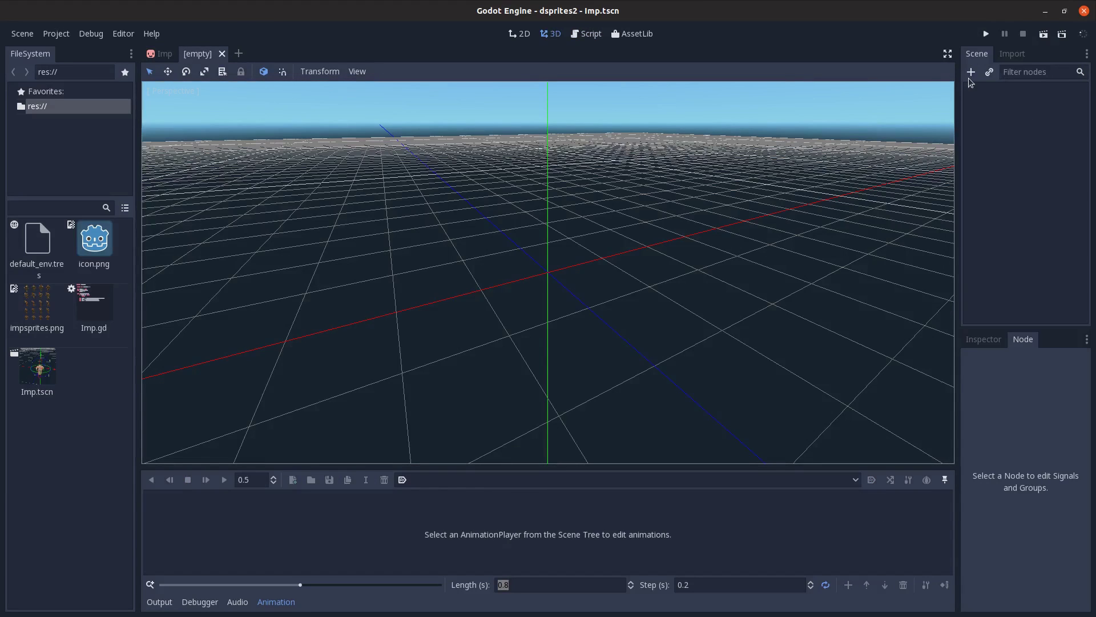
pyautogui.click(970, 73)
pyautogui.click(295, 212)
pyautogui.doubleClick(296, 206)
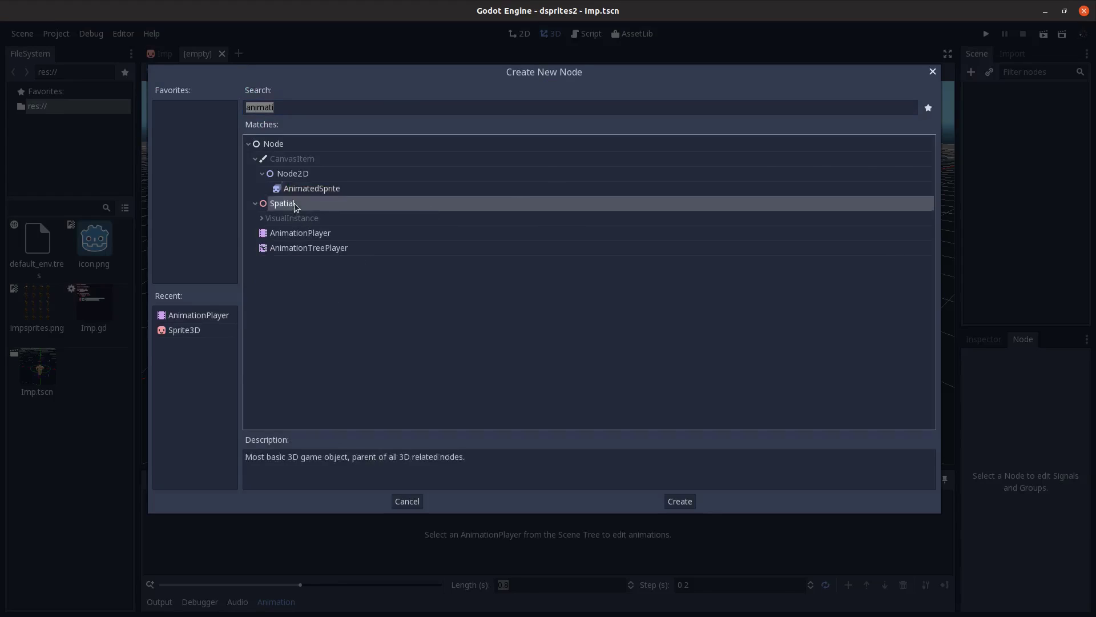
pyautogui.hotkey('ctrl', 'a')
pyautogui.write('cam')
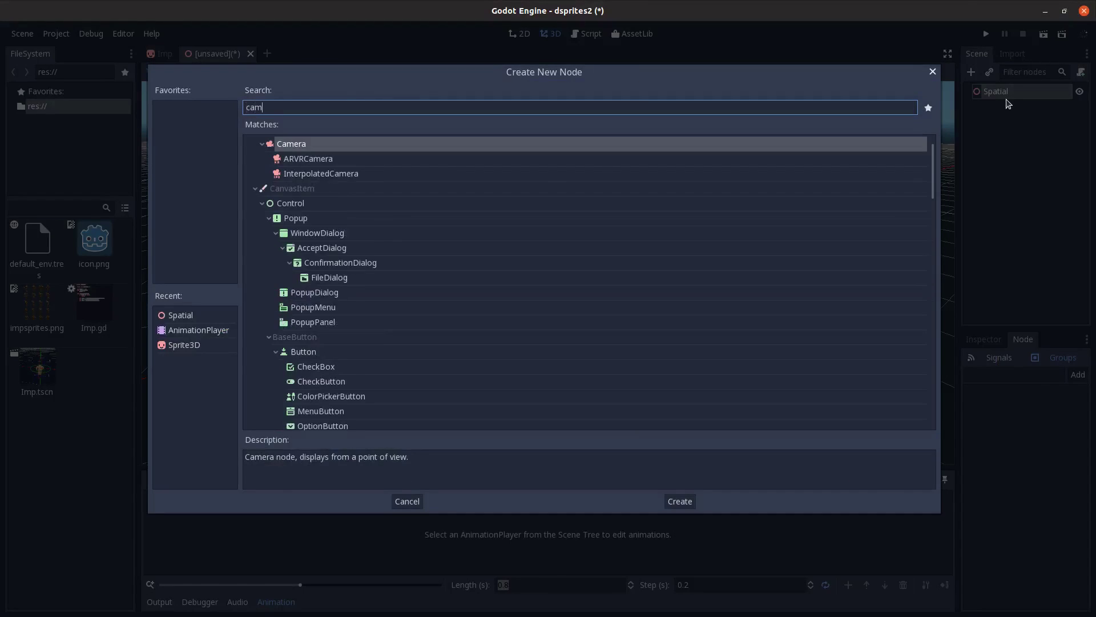
pyautogui.press('Return')
# Step: Examine the camera's viewing direction relative to its local axes, and close the new scene without saving
pyautogui.moveTo(586, 324); pyautogui.dragTo(667, 333, button='middle')
pyautogui.scroll(5, 667, 333)
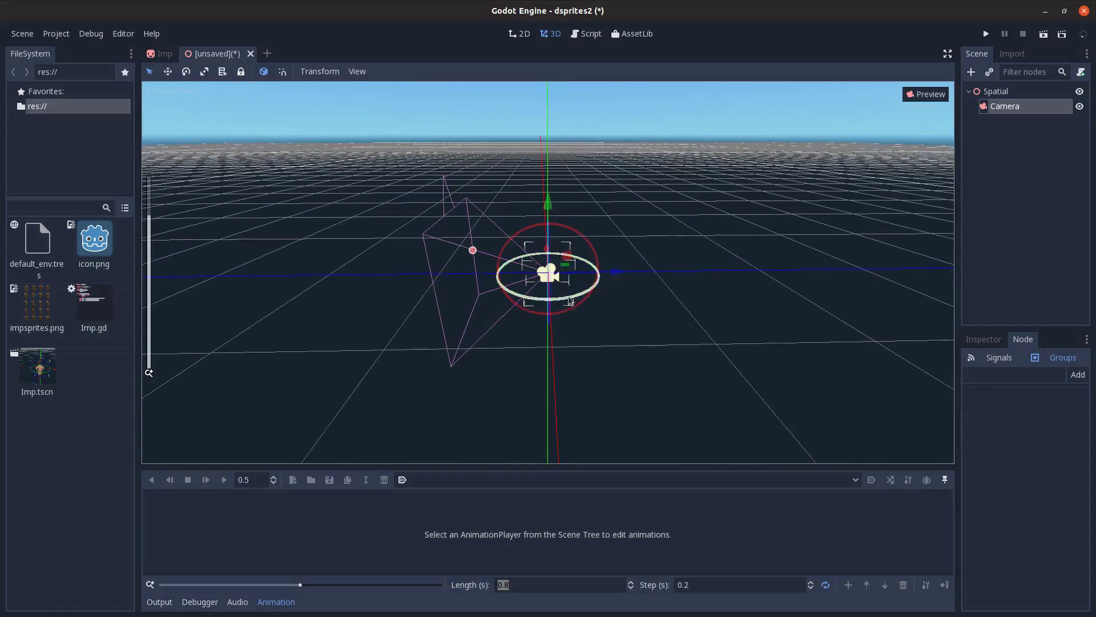
pyautogui.moveTo(556, 282); pyautogui.dragTo(576, 282, button='middle')
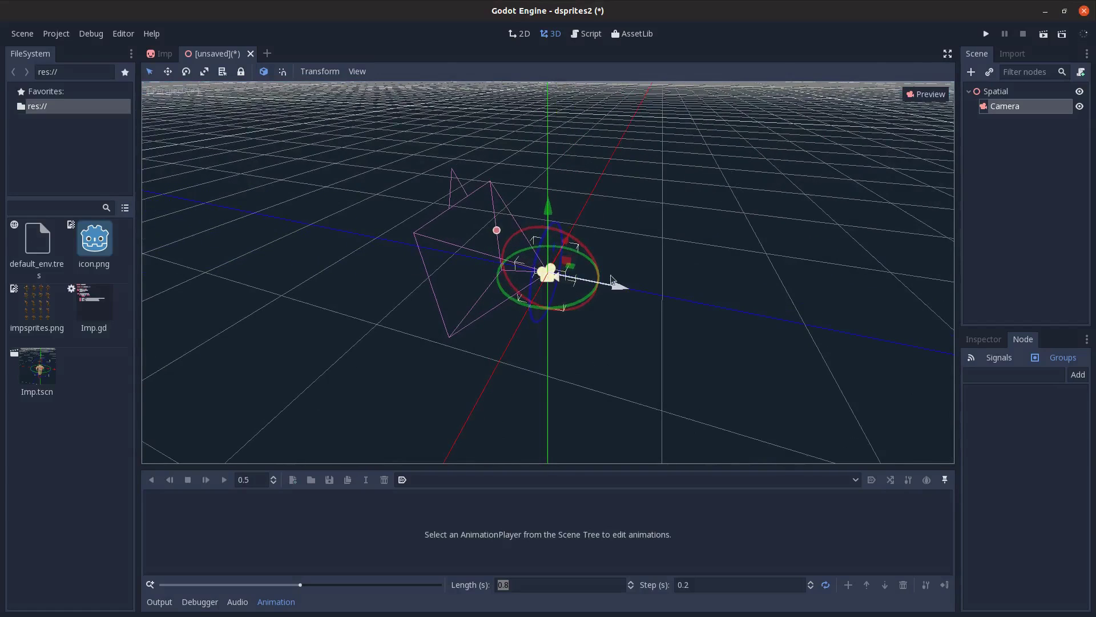
pyautogui.moveTo(736, 326); pyautogui.dragTo(716, 315, button='middle')
pyautogui.moveTo(586, 252)
pyautogui.mouseDown()
pyautogui.moveTo(568, 242)
pyautogui.moveTo(565, 257)
pyautogui.mouseUp()
pyautogui.click(250, 54)
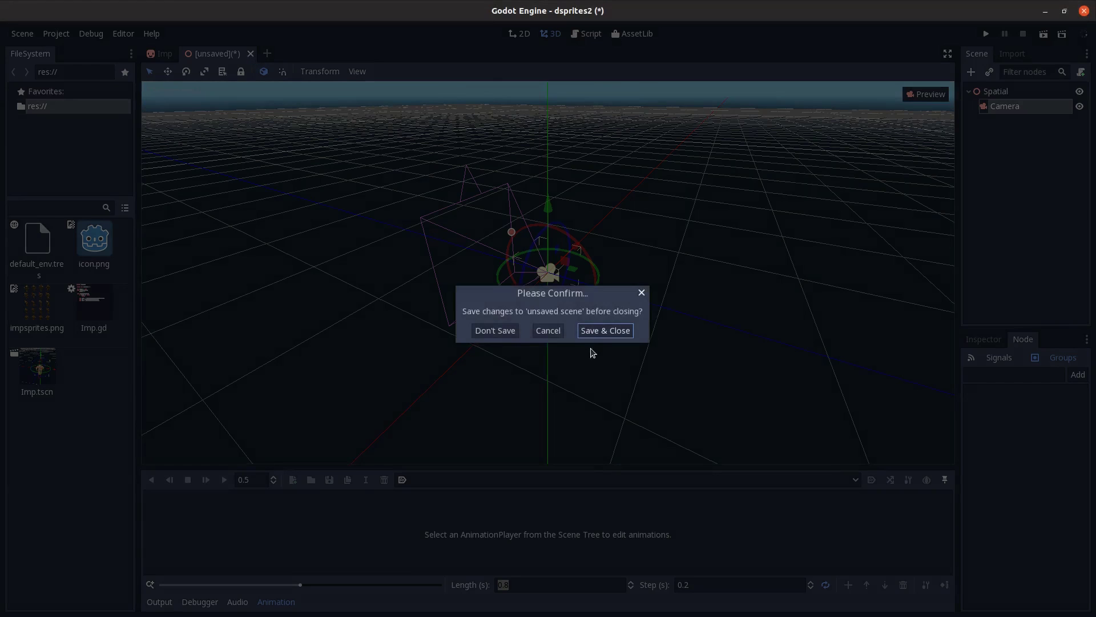
pyautogui.click(497, 329)
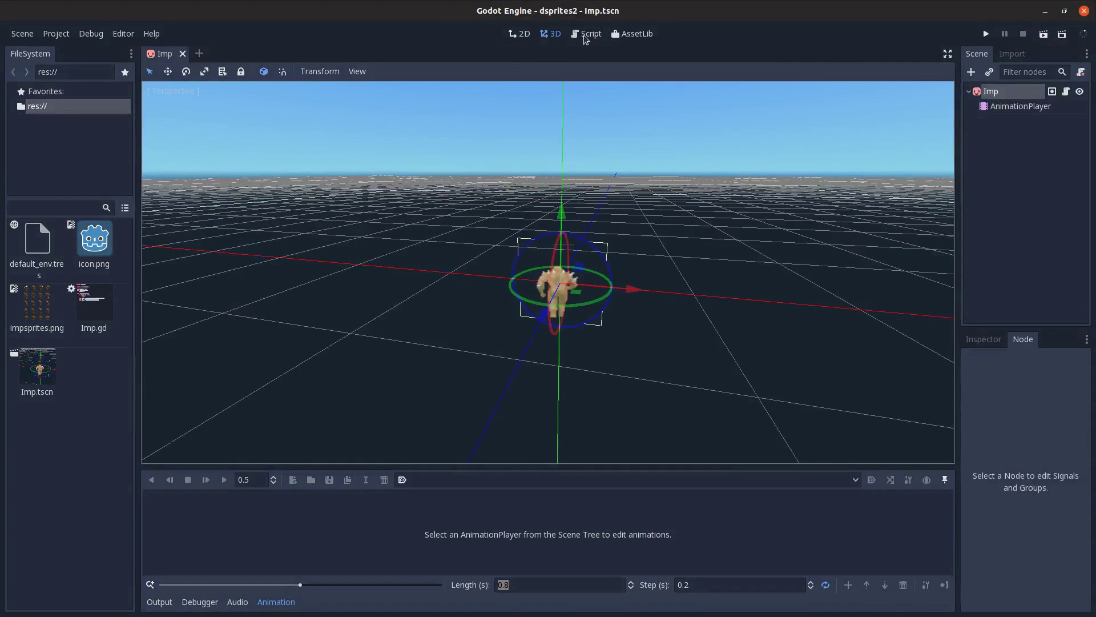
# Step: Return to Imp.gd at the end of the fwd declaration
pyautogui.click(586, 34)
pyautogui.click(547, 231)
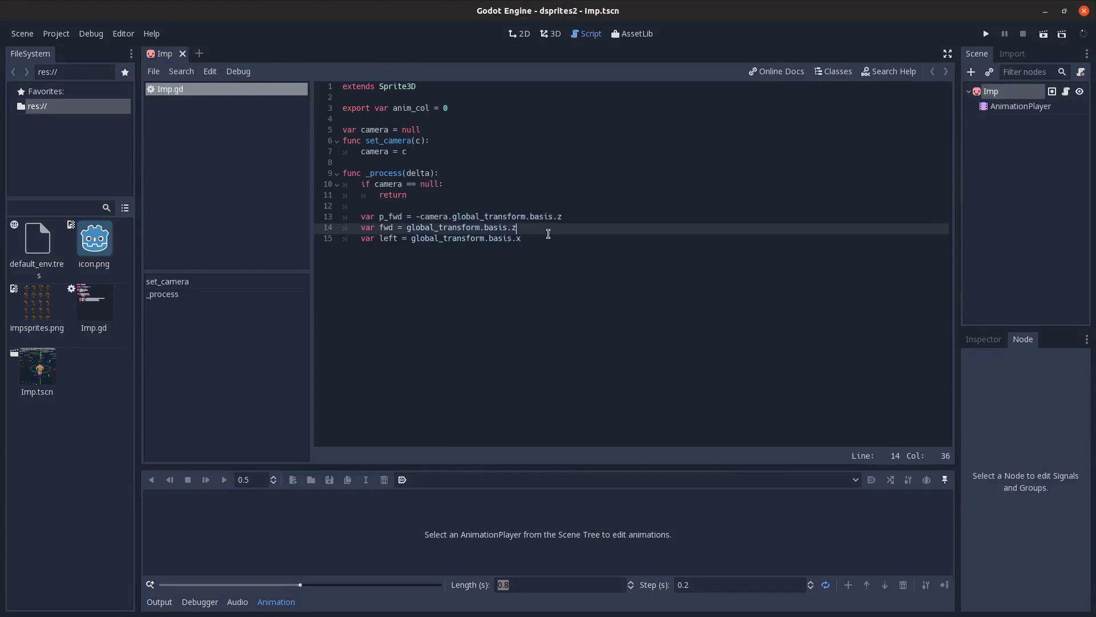